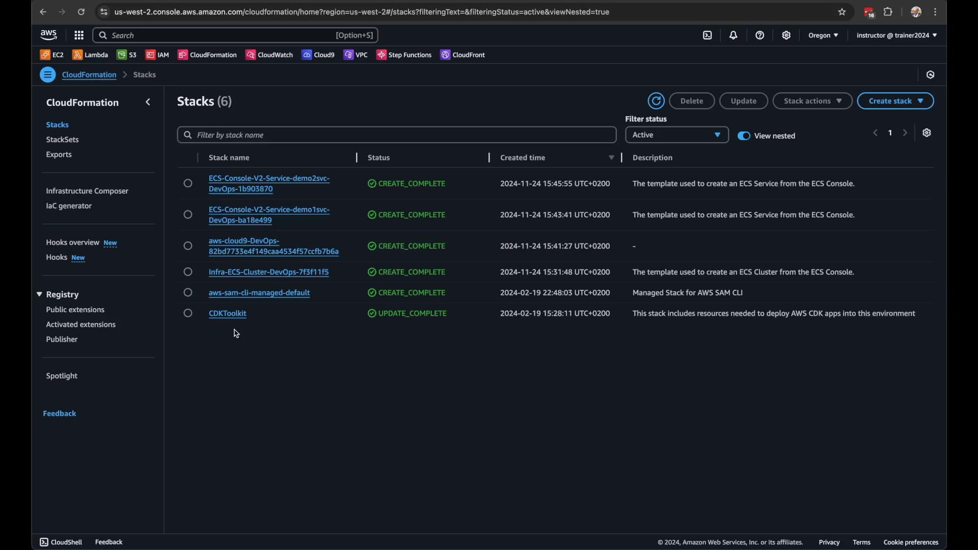
Start creating a CloudFormation stack with new resources (standard)
left_click_drag(235, 330, 481, 396)
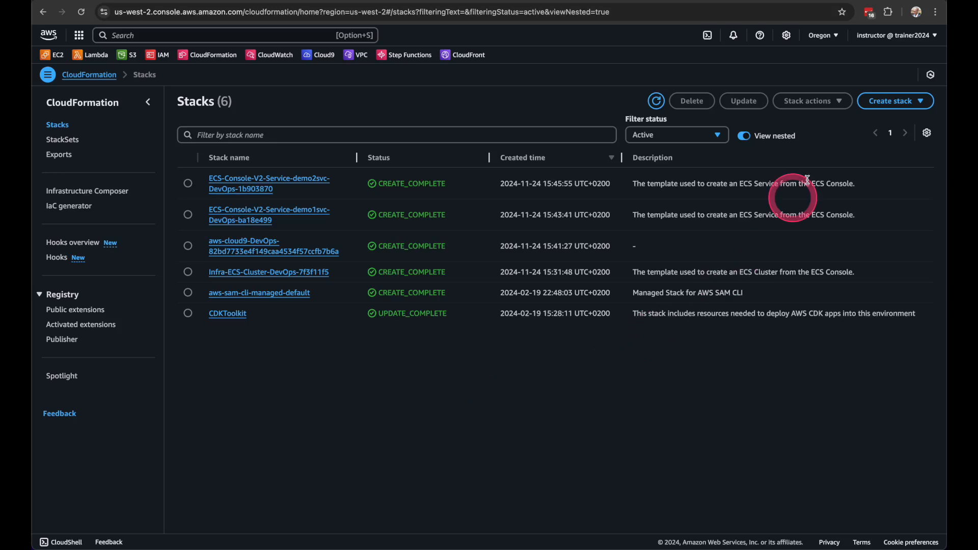
left_click(920, 102)
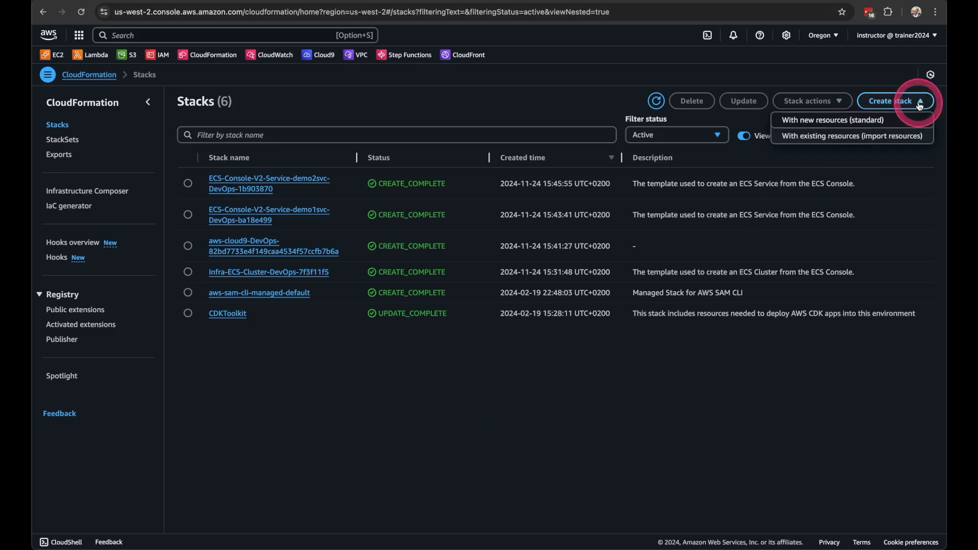
left_click(826, 120)
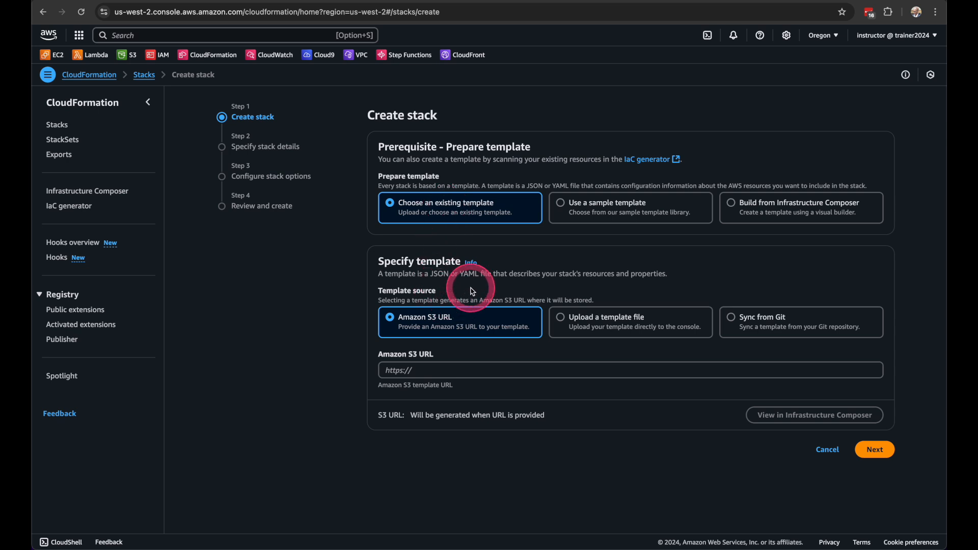
Compare the template preparation options: uploaded file, Amazon S3 URL, sample template list and Infrastructure Composer
left_click(562, 322)
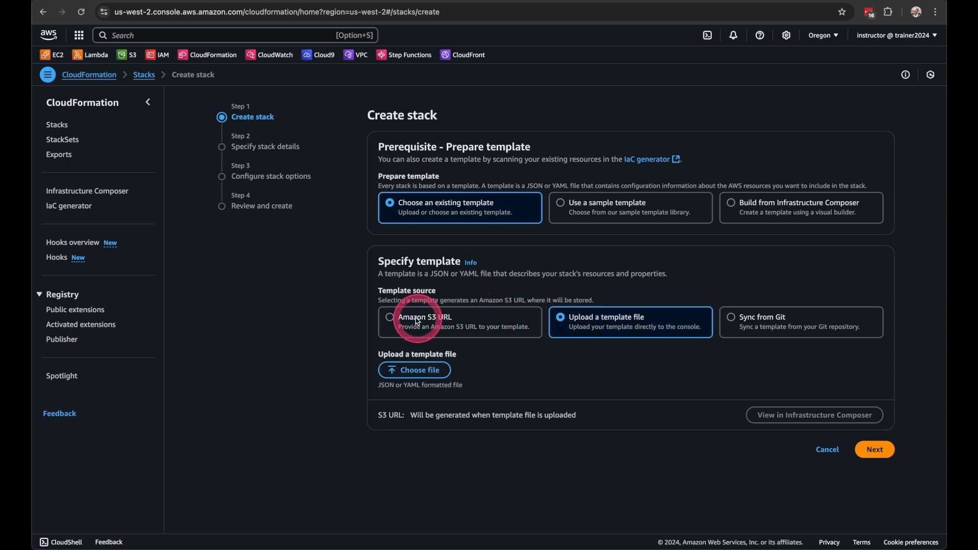
left_click(390, 318)
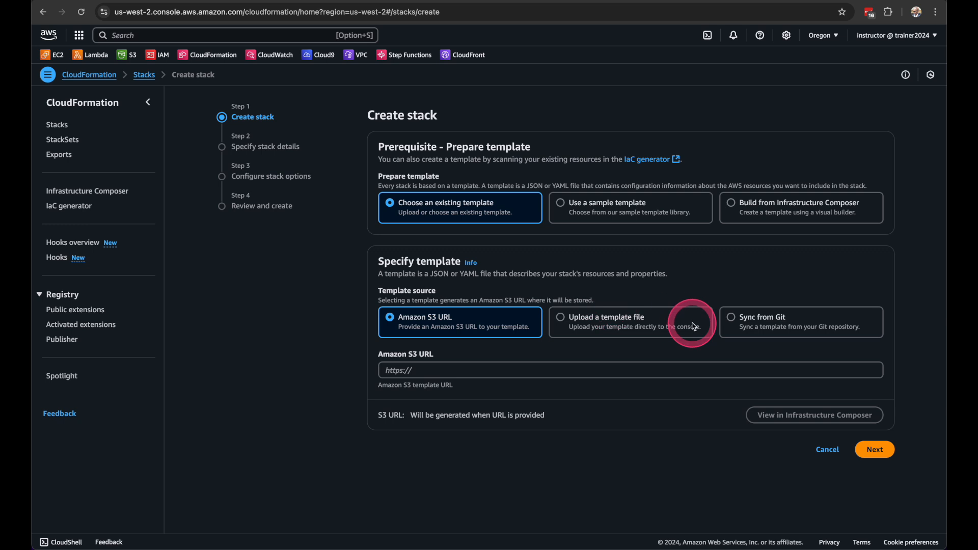
left_click(563, 208)
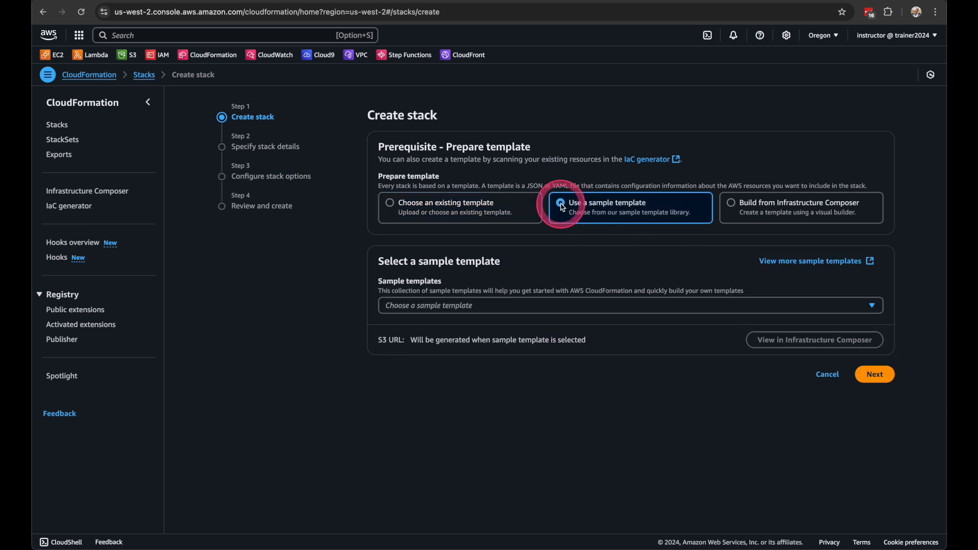
left_click(464, 305)
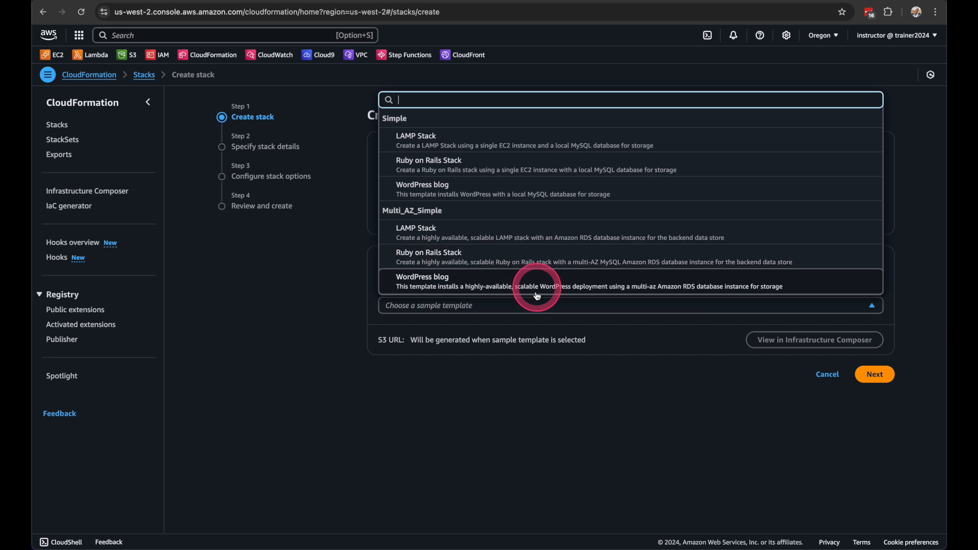
left_click(530, 359)
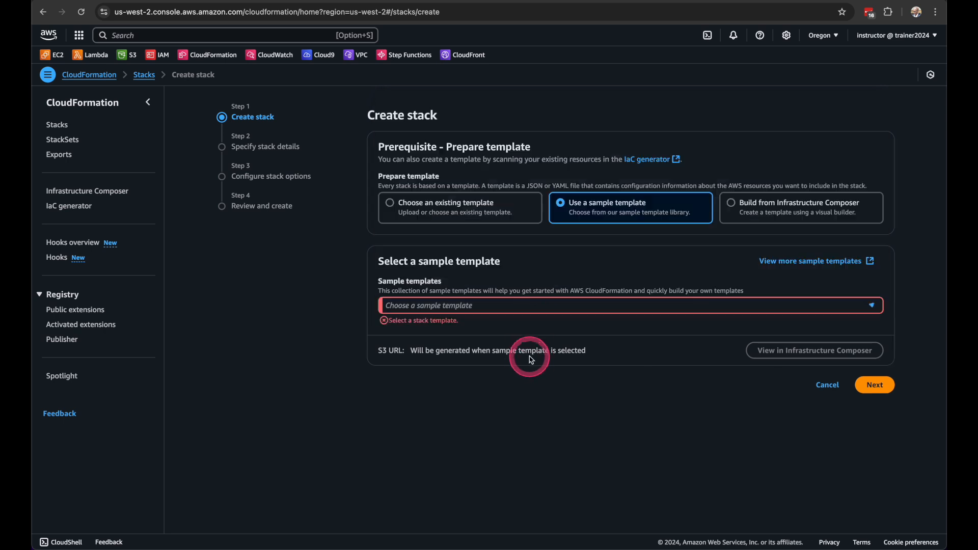
left_click(755, 211)
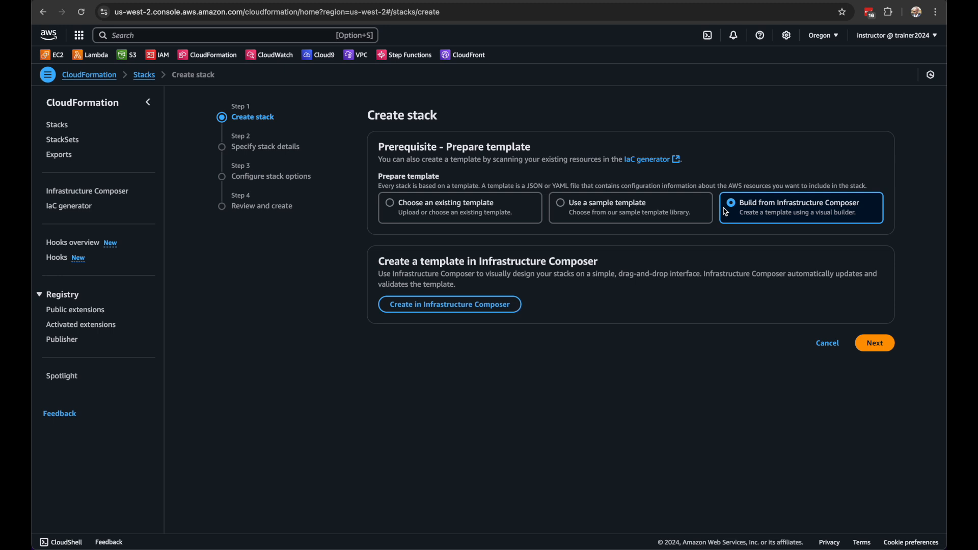
Base the stack on the Simple WordPress blog sample template and continue to the stack details
left_click(562, 206)
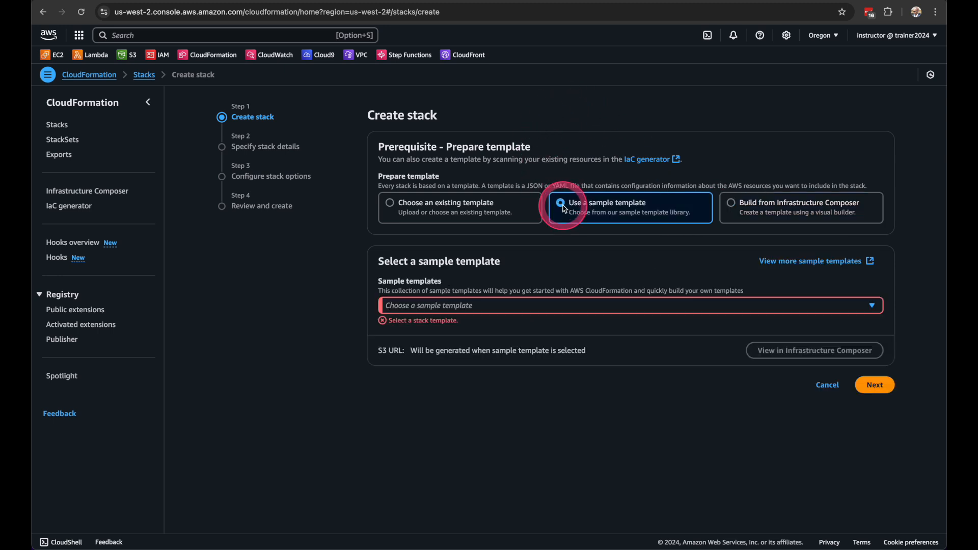
left_click(479, 307)
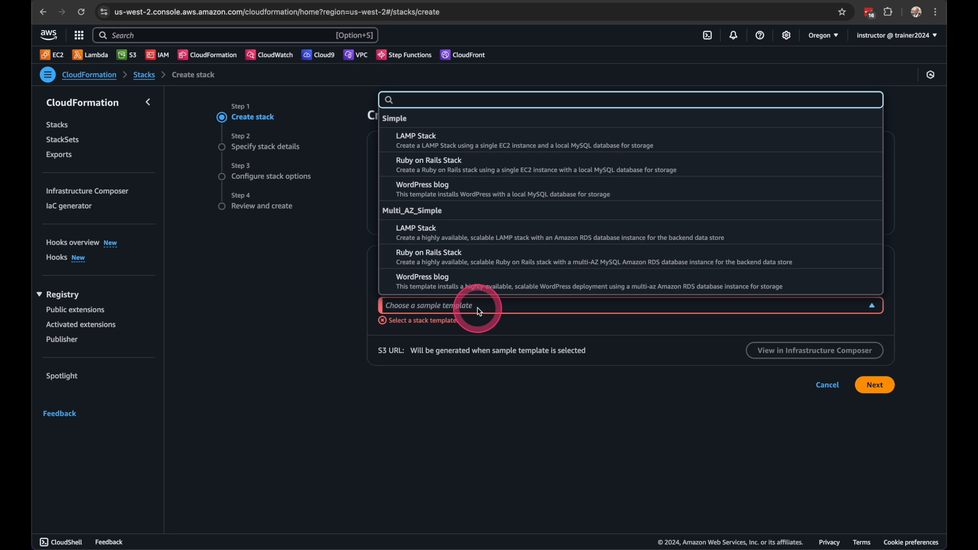
left_click(419, 189)
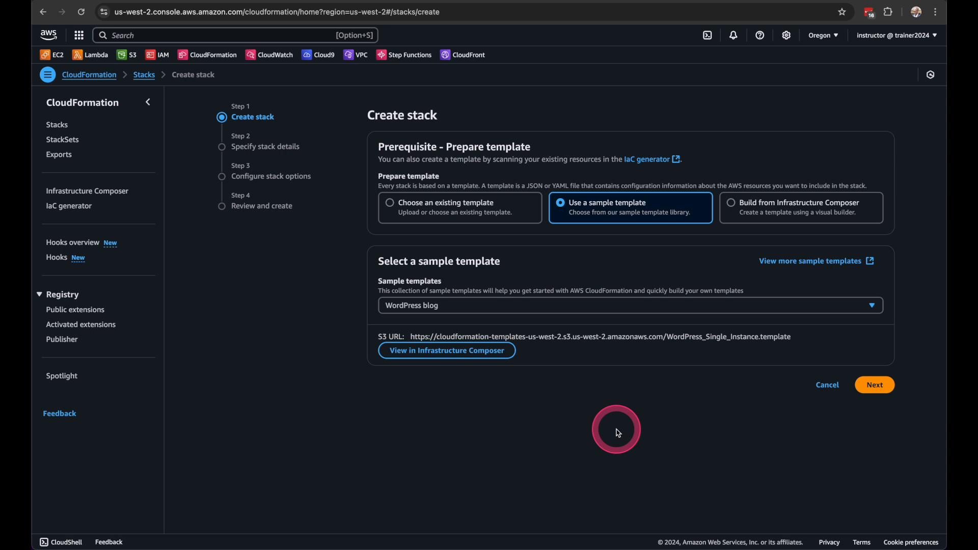
left_click(873, 386)
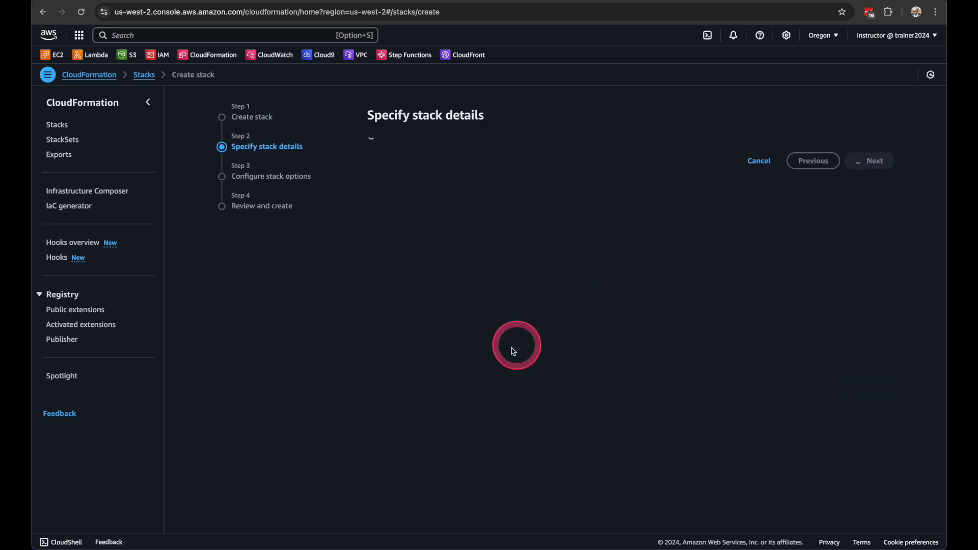
Name the stack wordpress-01
left_click(470, 178)
type("wo")
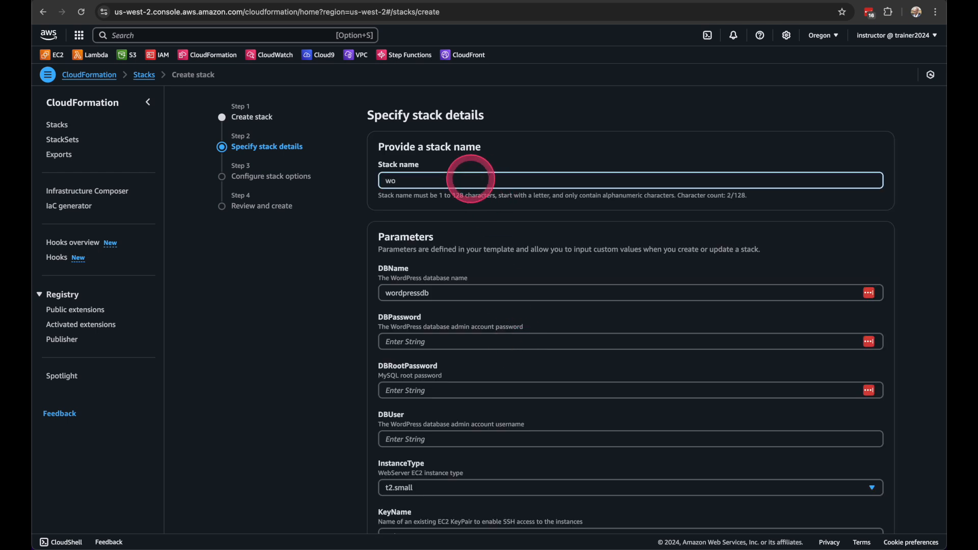
type("rdpress-01")
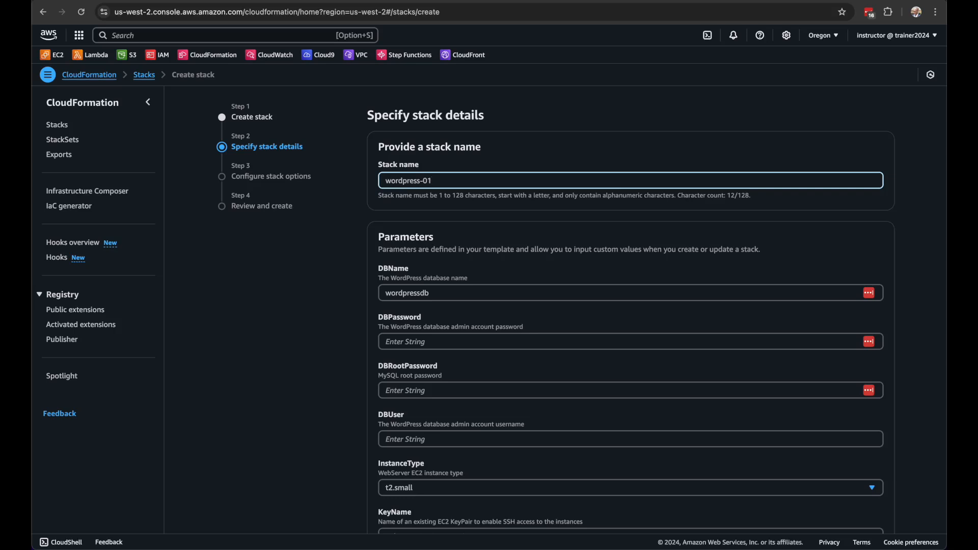
Fill in the database admin password, the MySQL root password and the database admin username parameters
scroll(426, 211, "down", 3)
left_click(427, 211)
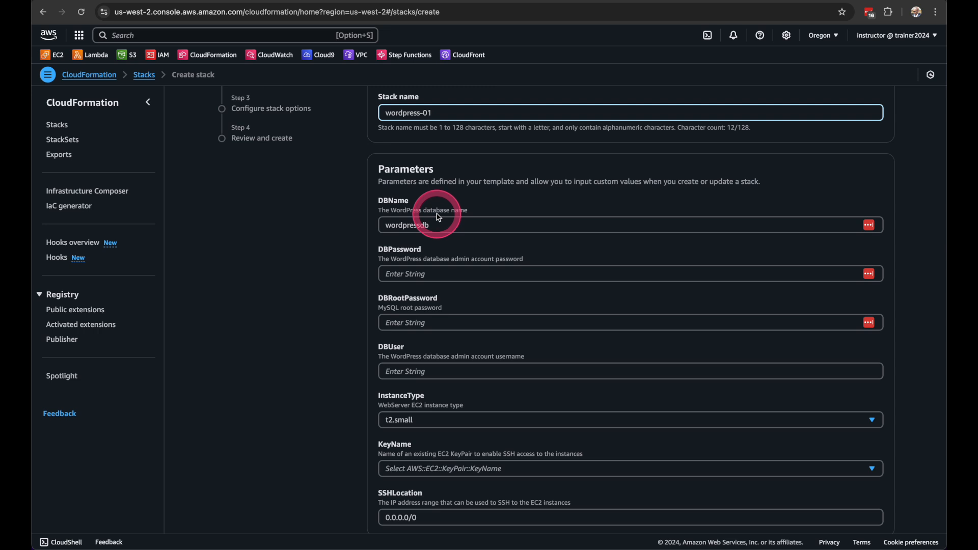
left_click(329, 248)
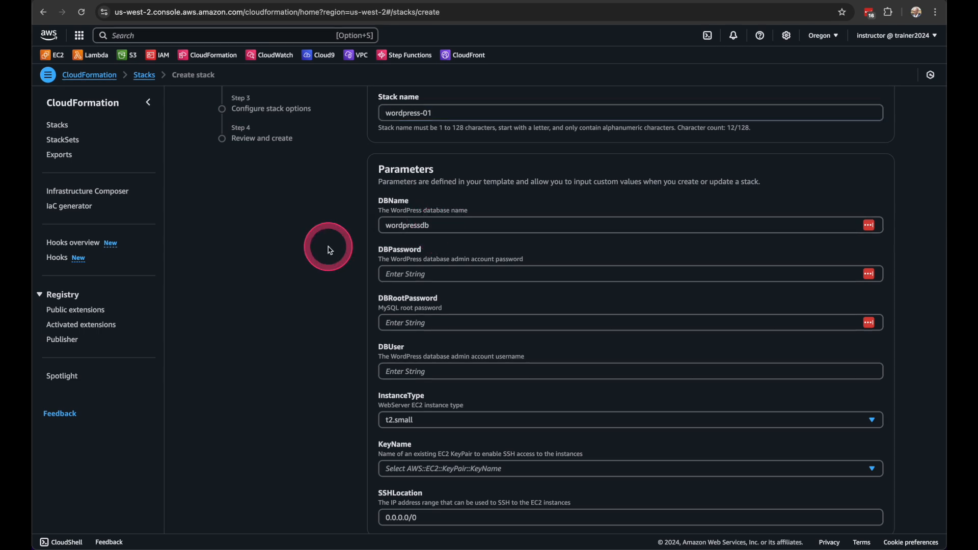
left_click(397, 274)
key("super+v")
left_click(391, 323)
key("super+v")
left_click(336, 335)
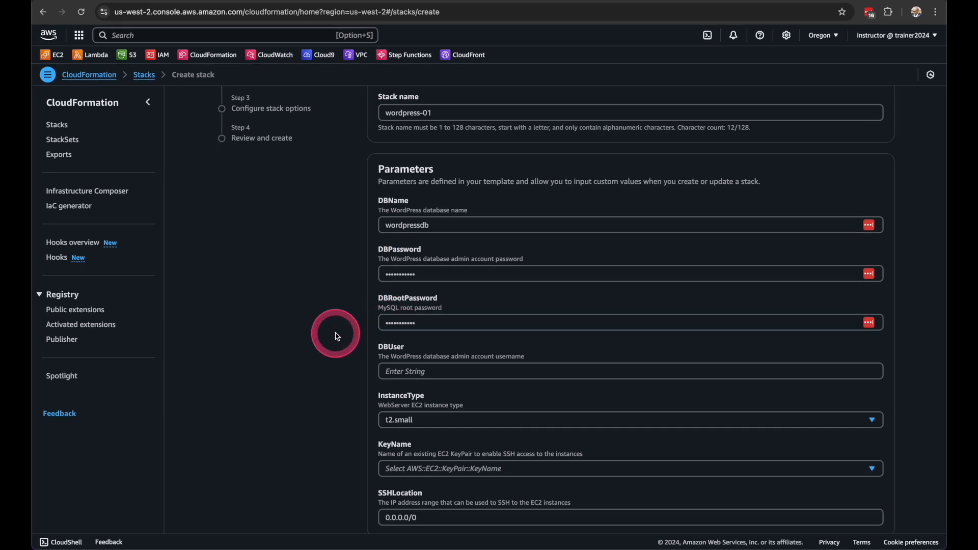
left_click(392, 370)
type("••")
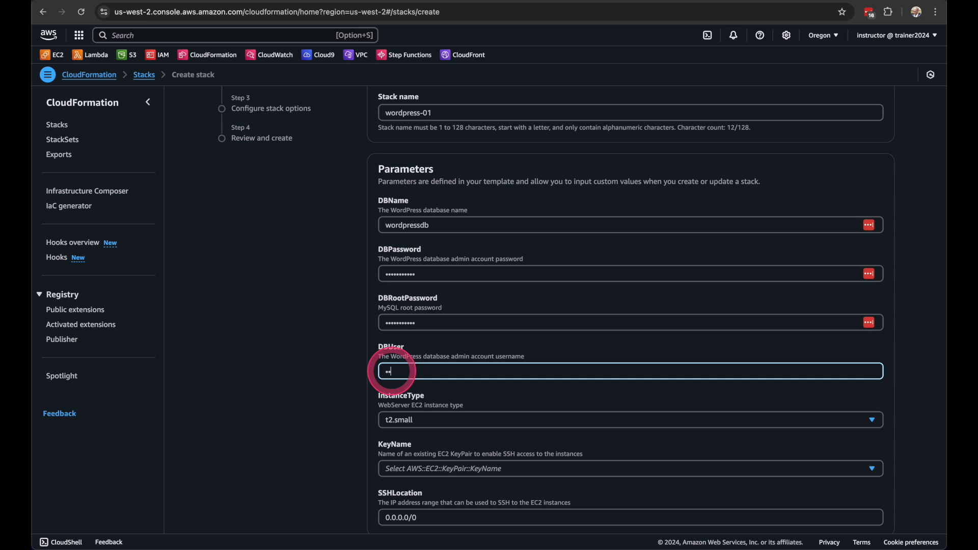
left_click(317, 376)
Set the instance type to t2.medium and select the existing EC2 key pair for SSH access
scroll(316, 375, "down", 2)
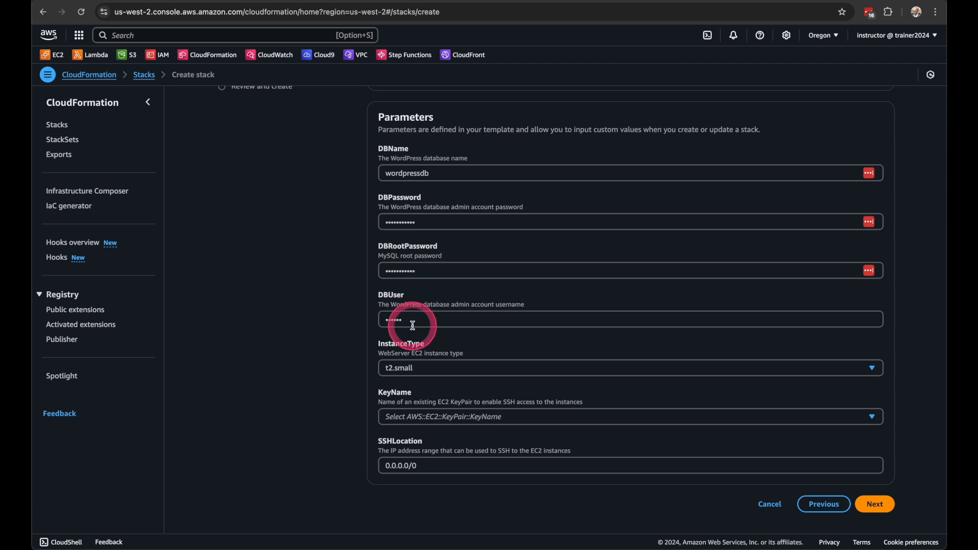
left_click(429, 367)
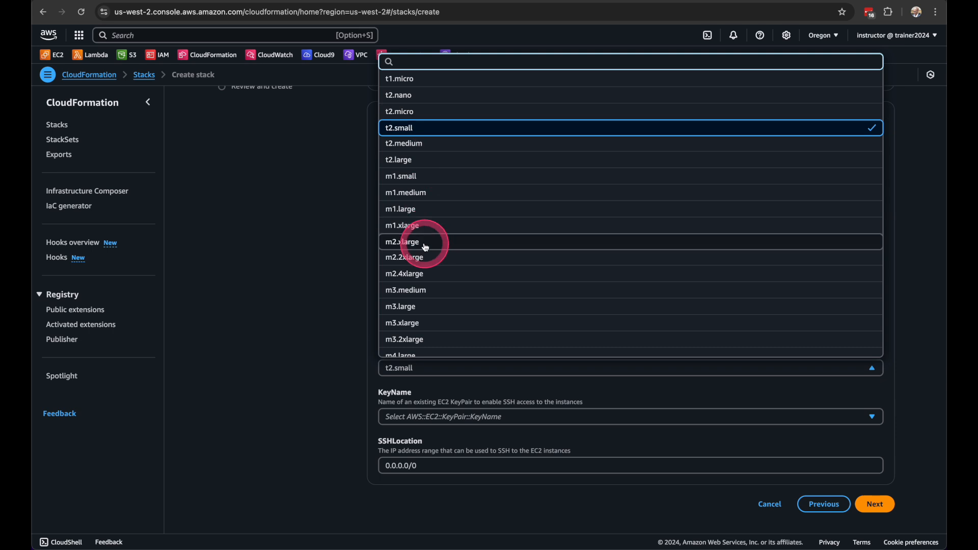
left_click(430, 144)
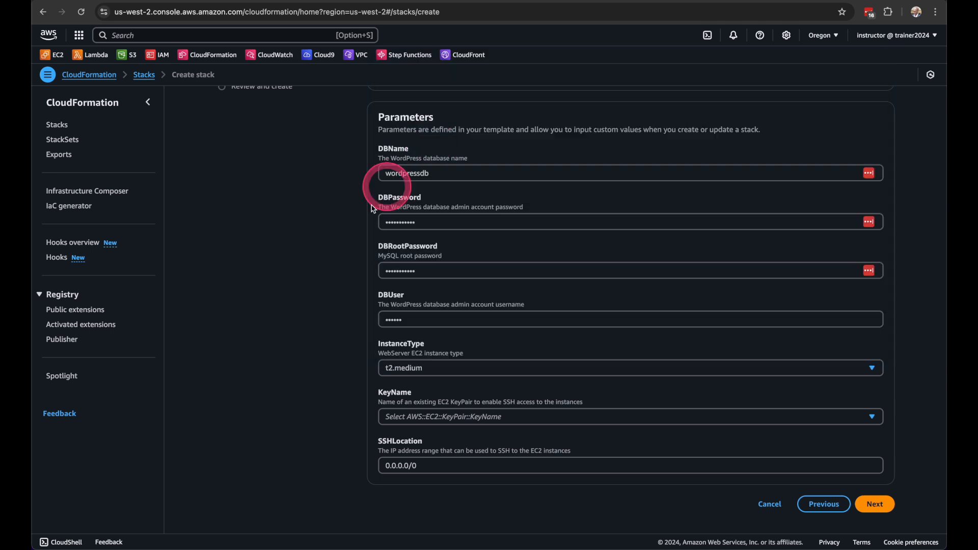
left_click(439, 420)
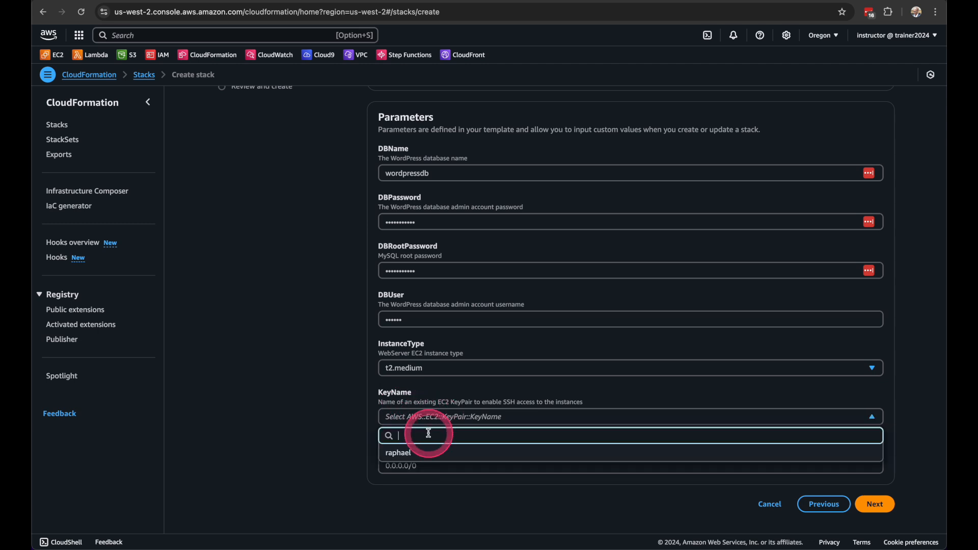
left_click(405, 452)
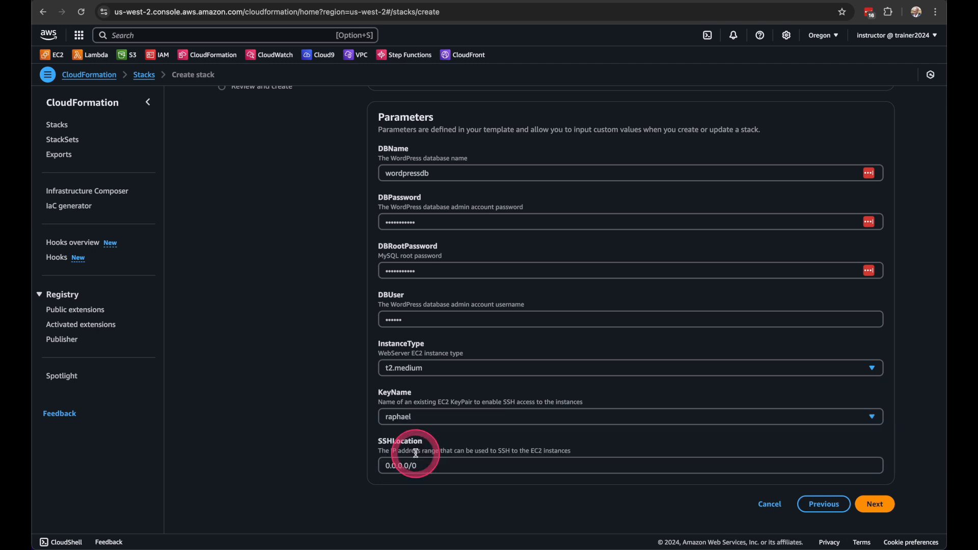
Accept the SSH location 0.0.0.0/0 and continue to the stack options
triple_click(438, 466)
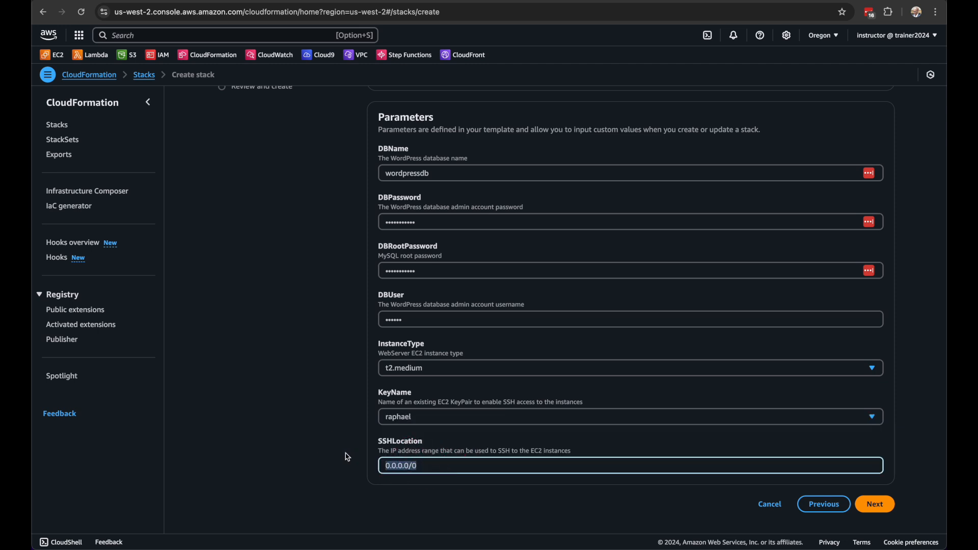
left_click(537, 464)
left_click(874, 503)
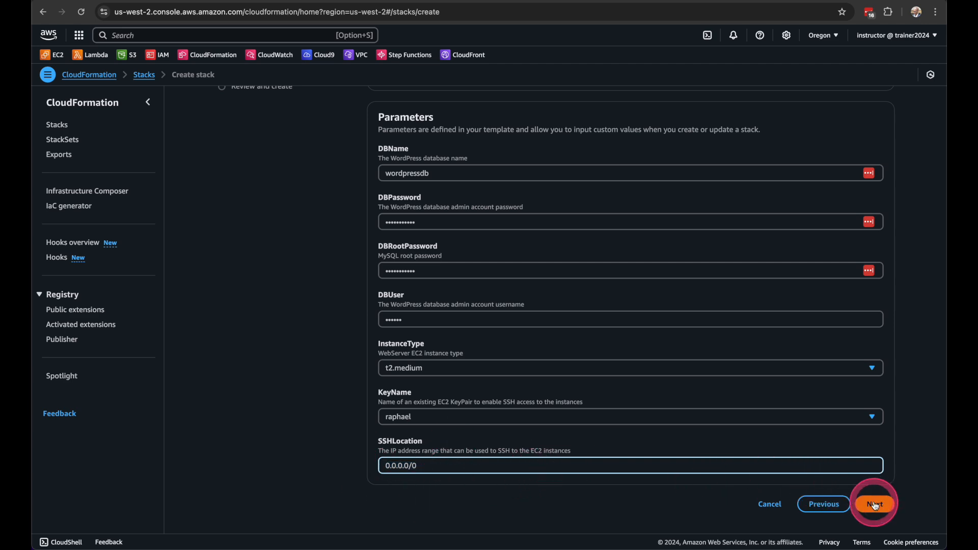
Examine the tag and permission options, including which IAM roles CloudFormation can assume for the stack
scroll(837, 371, "down", 7)
scroll(586, 336, "up", 5)
scroll(585, 339, "up", 3)
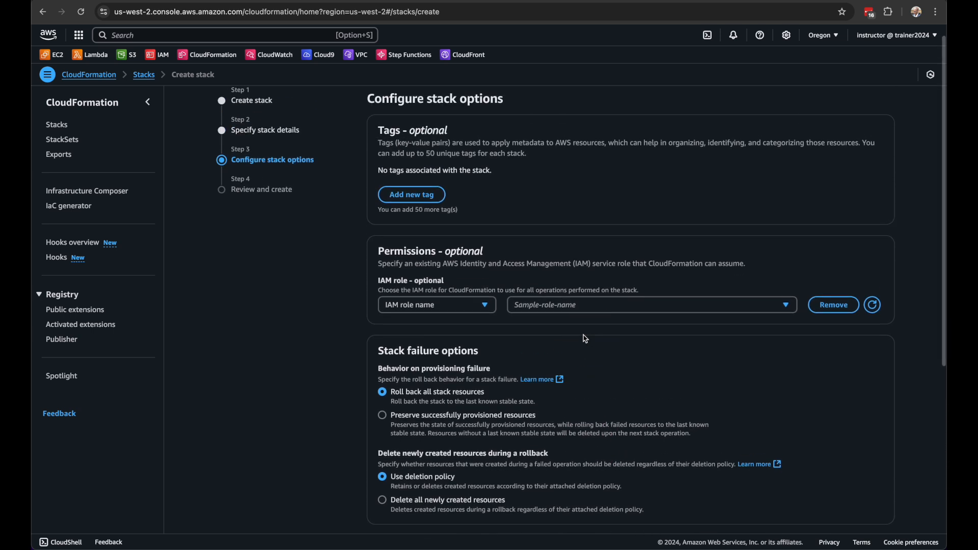
scroll(585, 338, "down", 2)
left_click(395, 241)
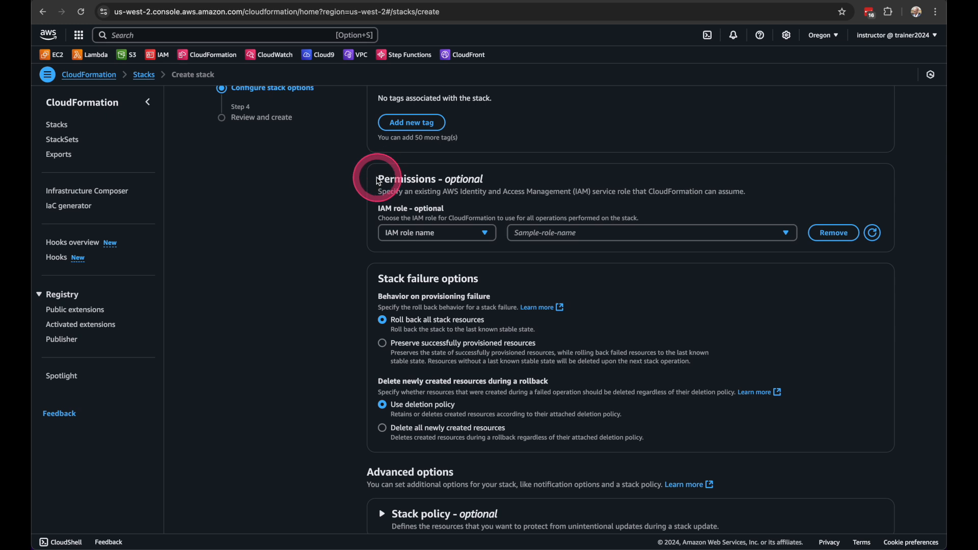
left_click_drag(357, 175, 483, 179)
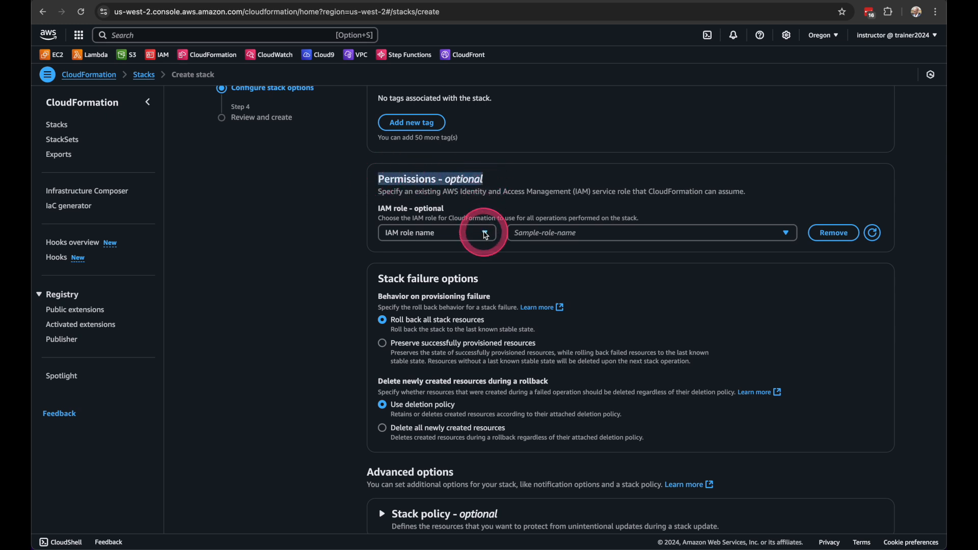
left_click(482, 233)
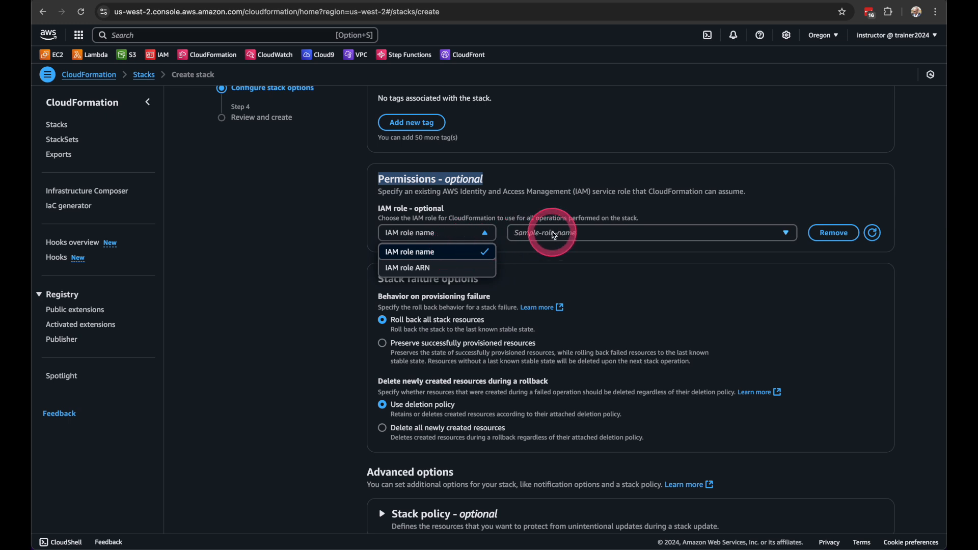
left_click(552, 233)
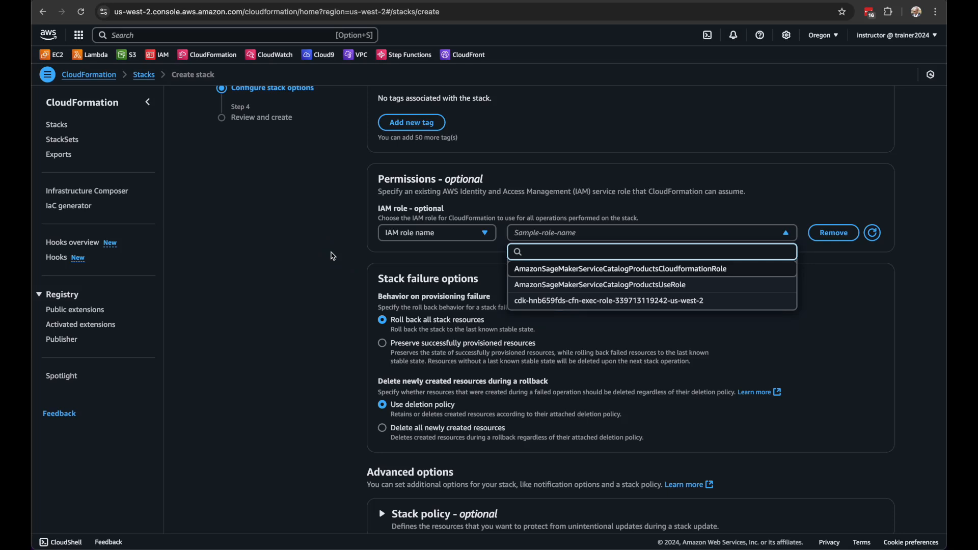
left_click(333, 256)
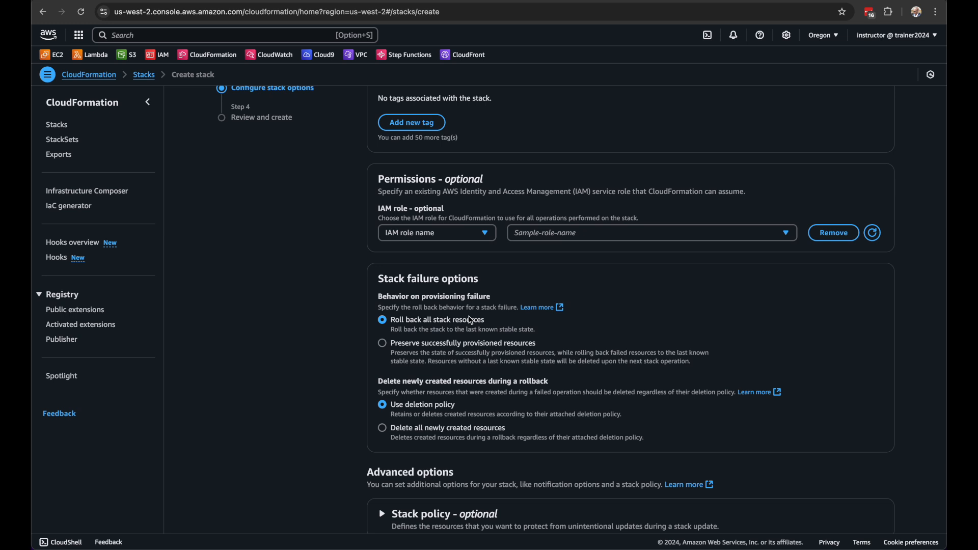
Accept the default stack failure and advanced options, and review the stack's name and parameters
scroll(471, 320, "down", 3)
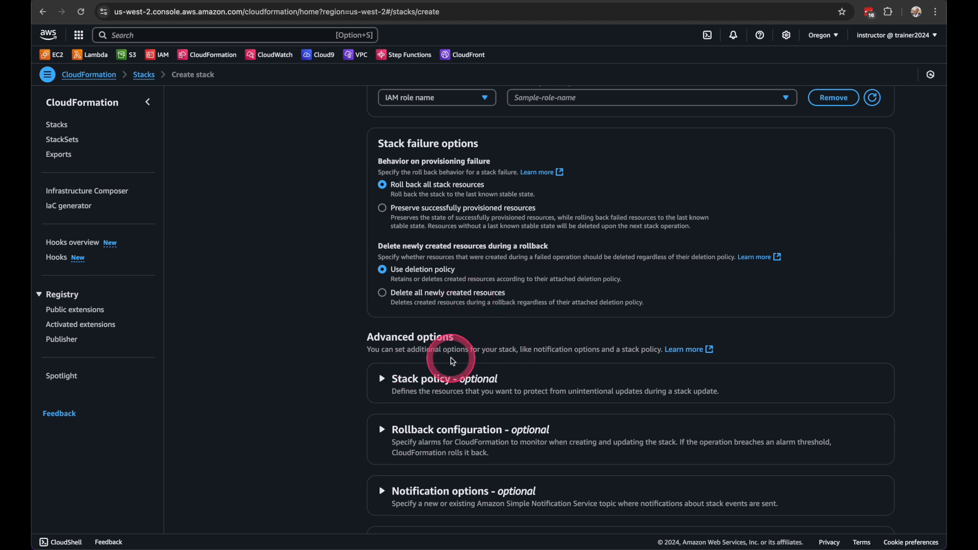
scroll(451, 359, "down", 3)
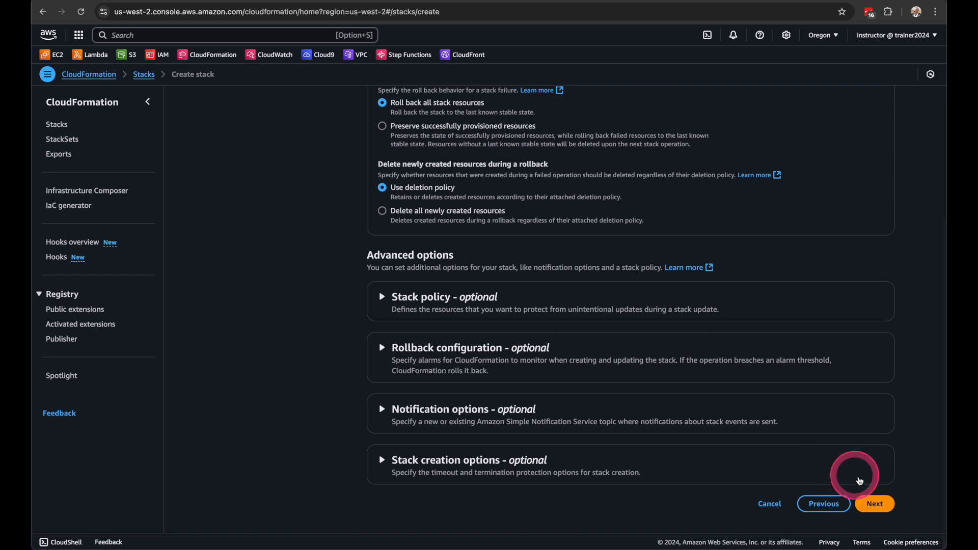
left_click(875, 502)
scroll(558, 366, "down", 2)
scroll(558, 367, "down", 4)
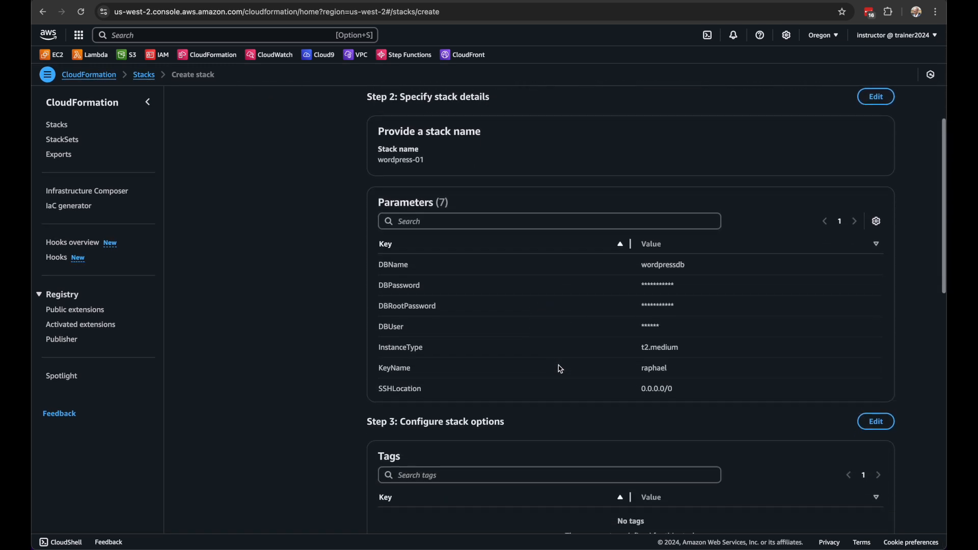
Review the remaining stack options and submit the wordpress-01 stack for creation
scroll(662, 382, "down", 15)
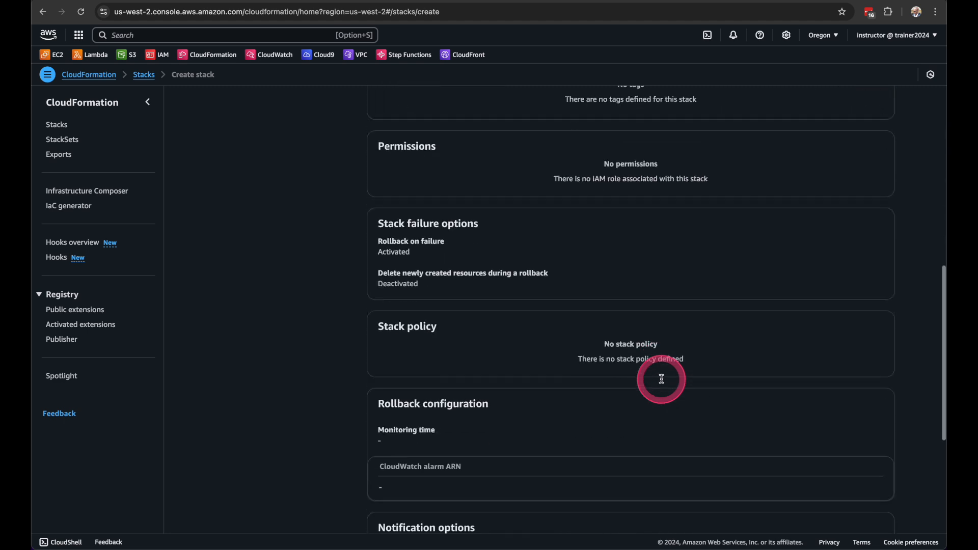
left_click(871, 503)
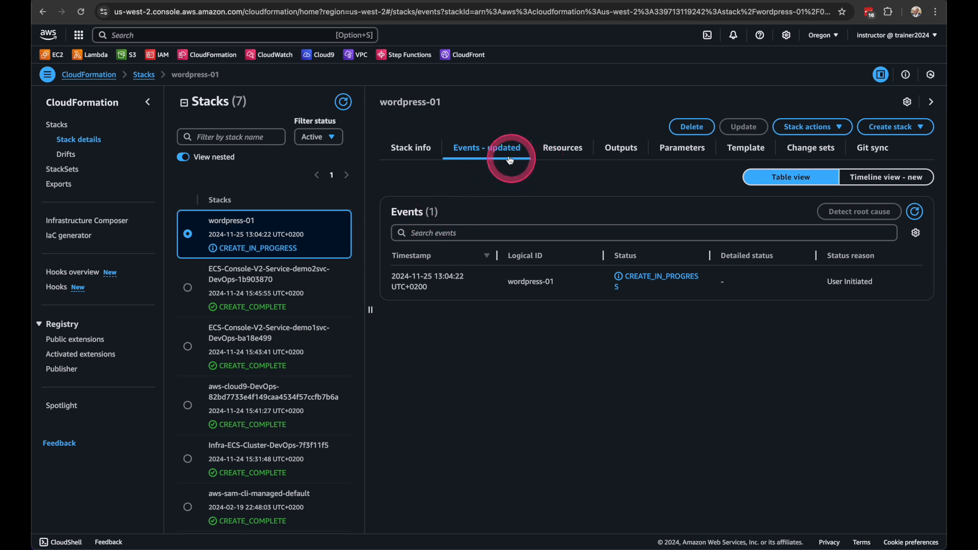
Refresh the wordpress-01 stack events and examine the creation progress of the stack, WebServerSecurityGroup and WebServer
left_click(914, 211)
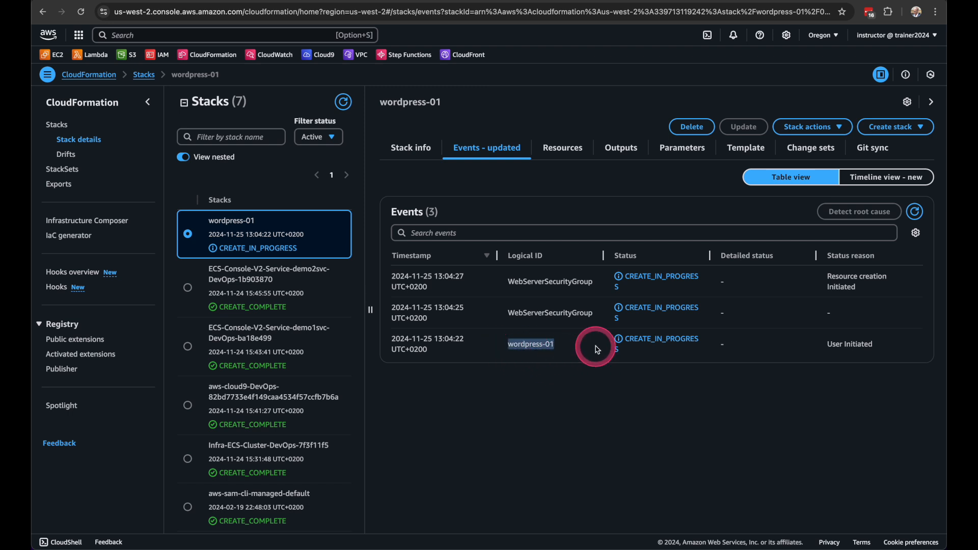
left_click_drag(826, 344, 884, 350)
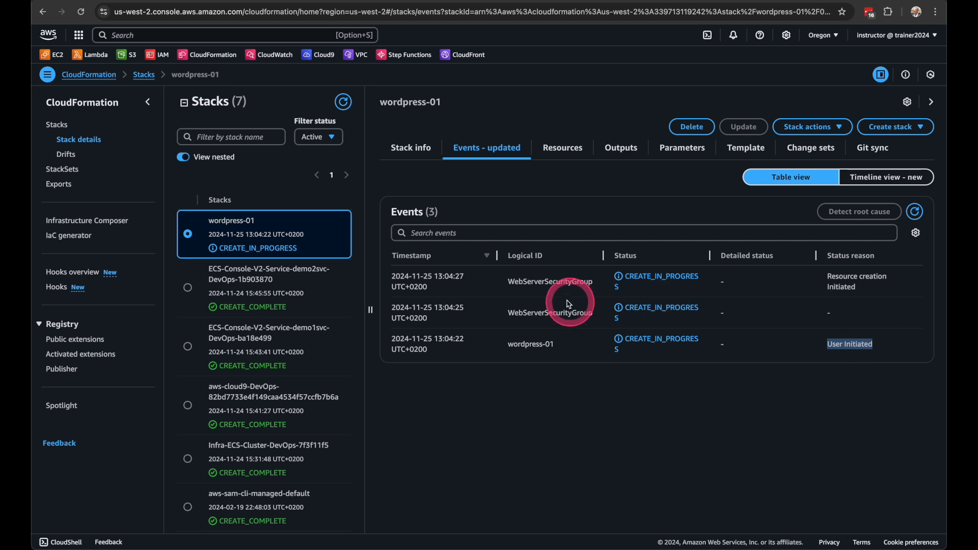
left_click(914, 212)
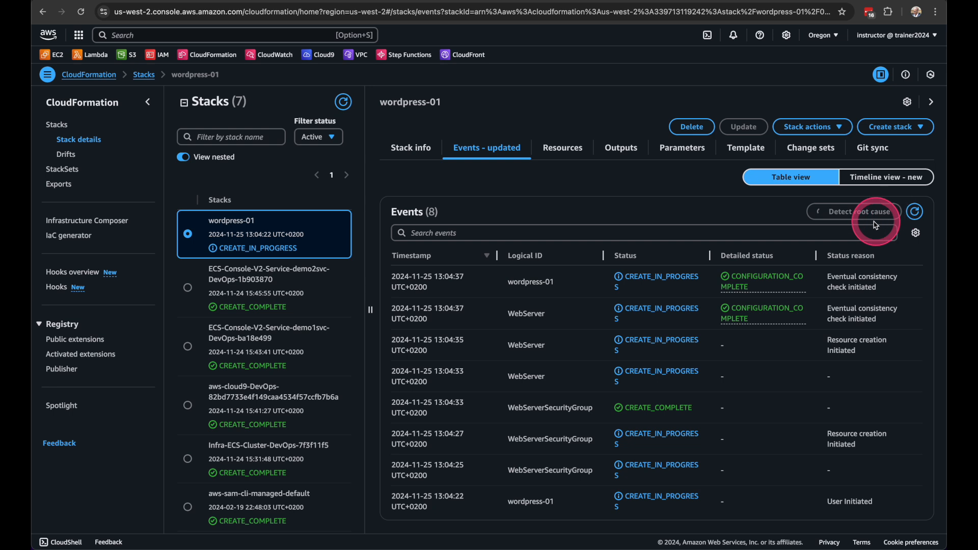
scroll(660, 426, "down", 1)
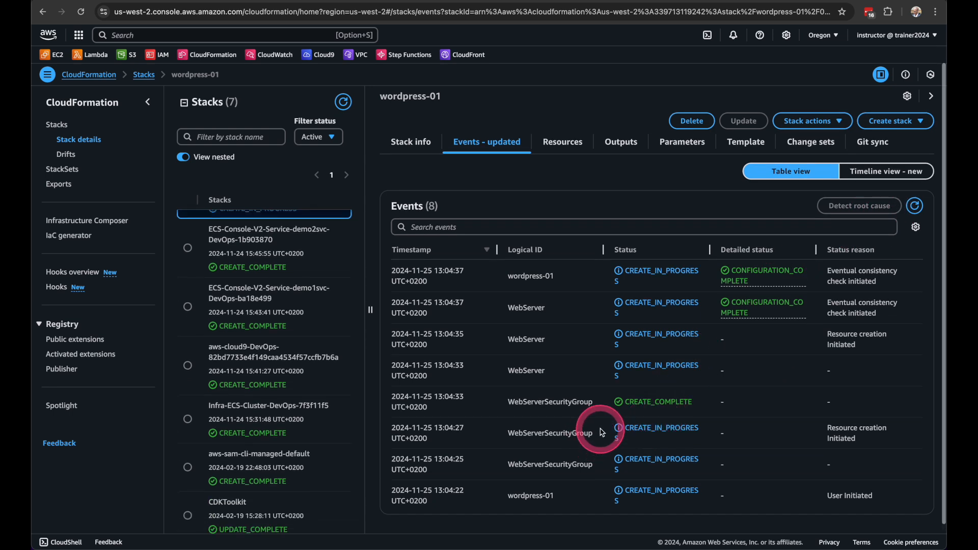
scroll(657, 432, "up", 1)
left_click_drag(503, 312, 579, 321)
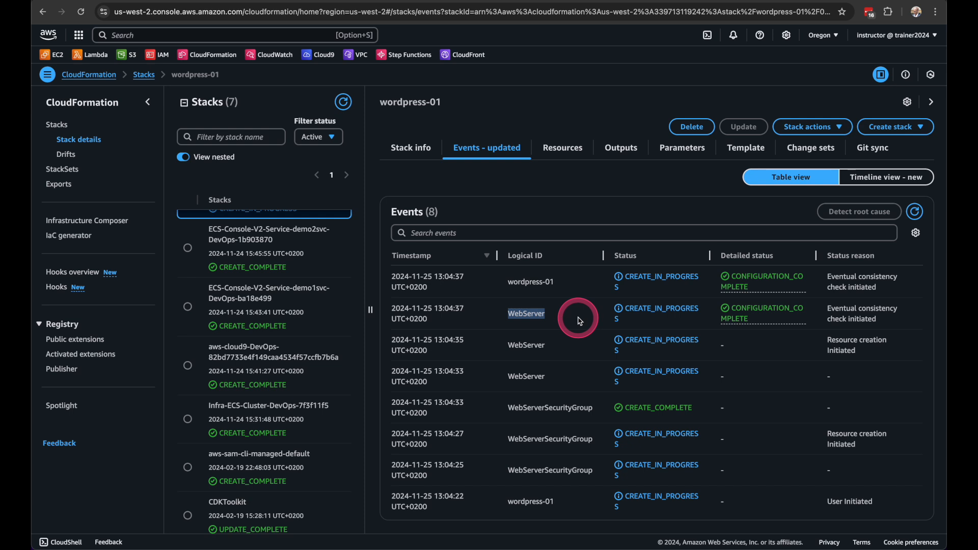
double_click(630, 312)
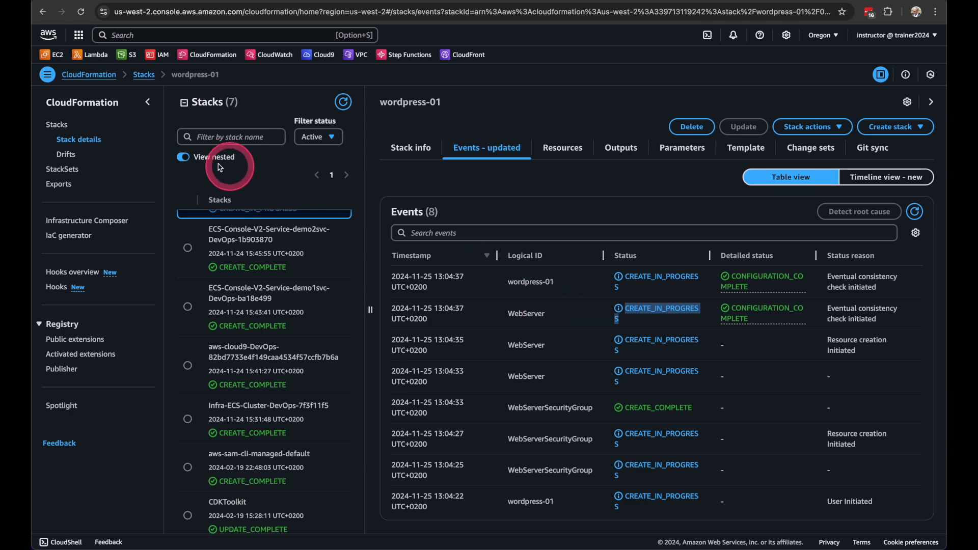
Hide the CloudFormation navigation and the stack list, and open the template of wordpress-01
left_click(147, 103)
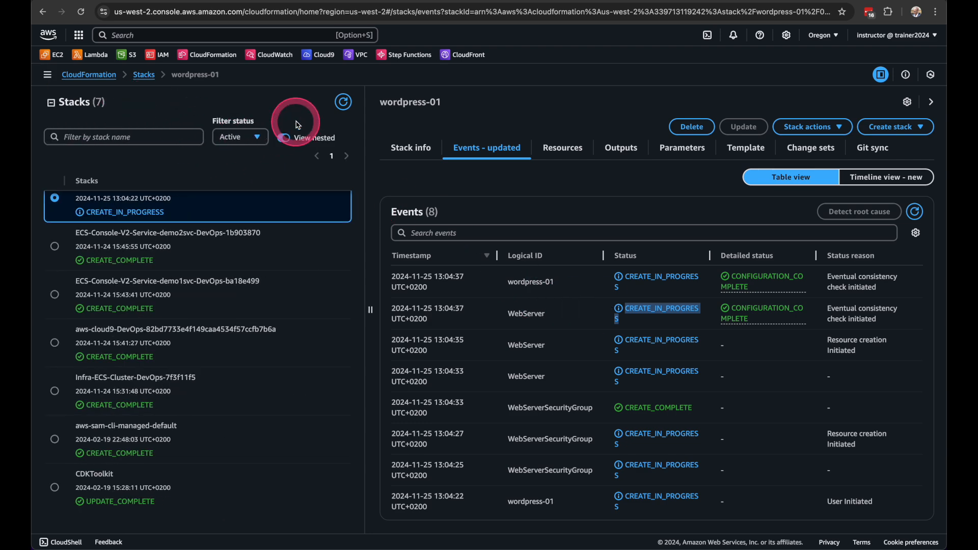
left_click(51, 103)
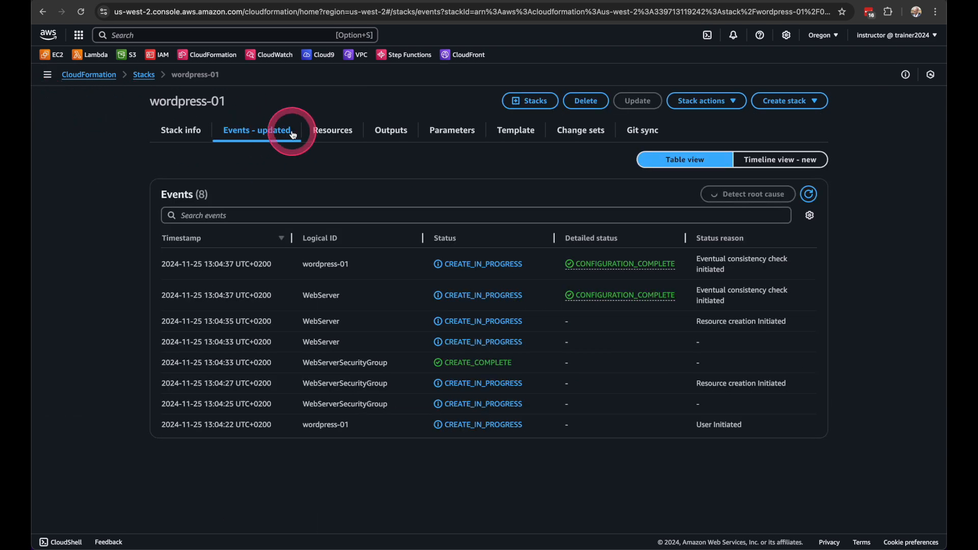
left_click(518, 133)
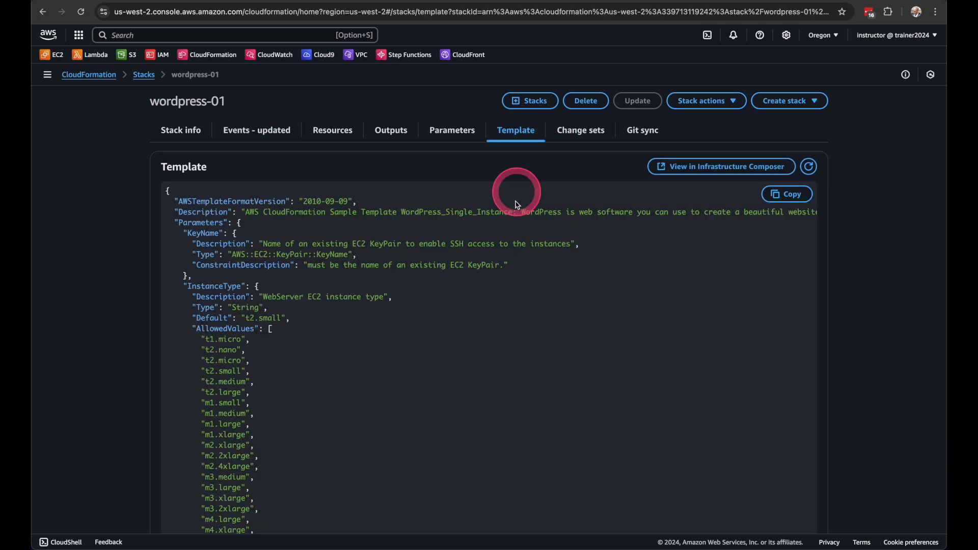
Examine the template's parameters and mappings through to the WebServerSecurityGroup and WebServer definitions under Resources
scroll(373, 322, "down", 5)
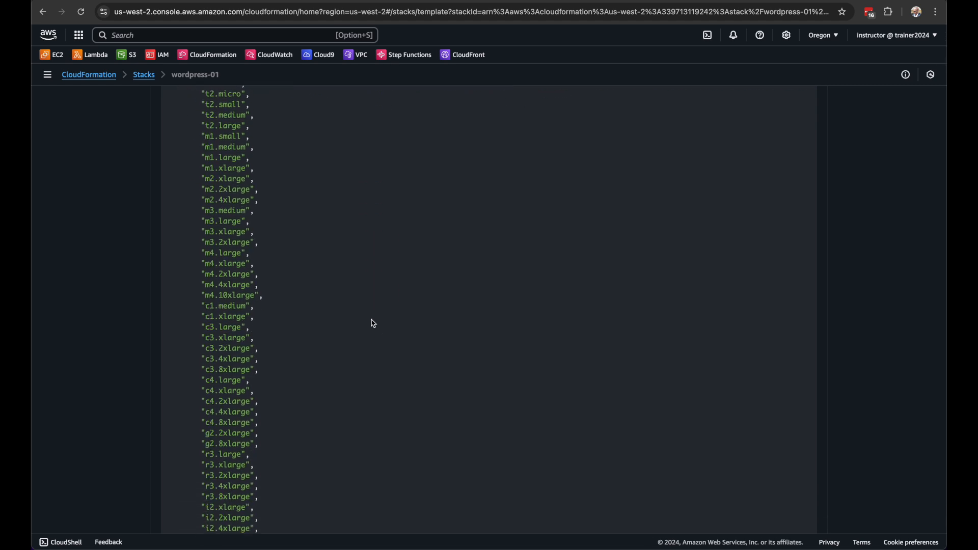
scroll(373, 323, "down", 15)
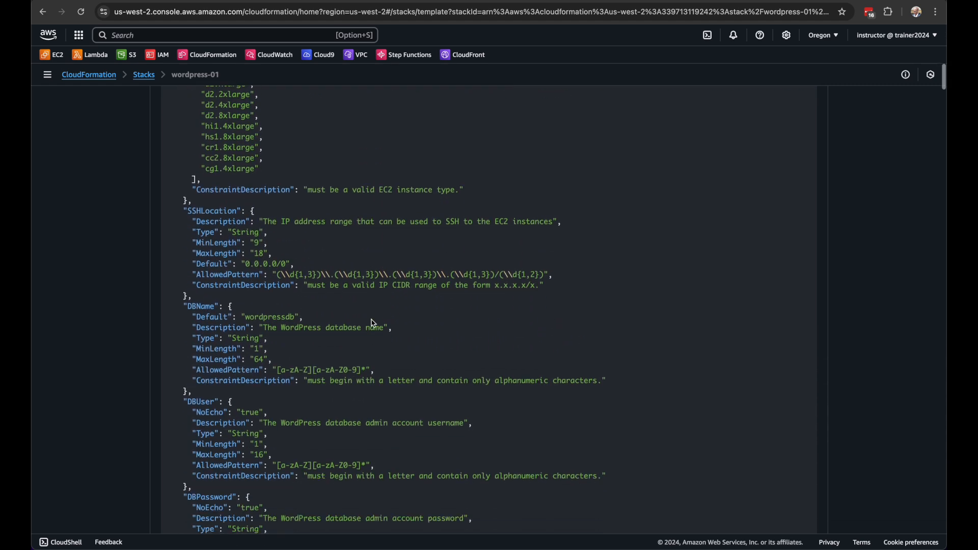
scroll(372, 321, "down", 10)
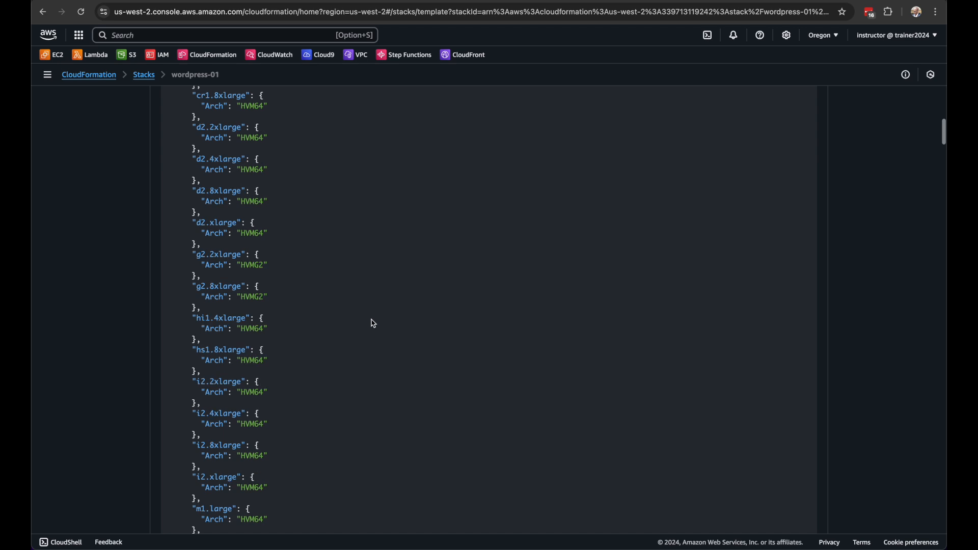
scroll(373, 323, "down", 15)
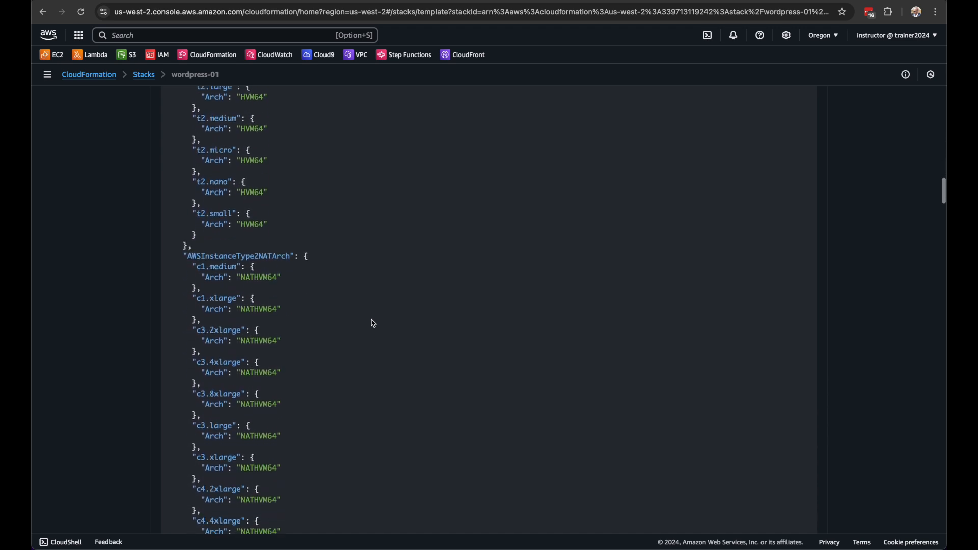
scroll(373, 323, "down", 15)
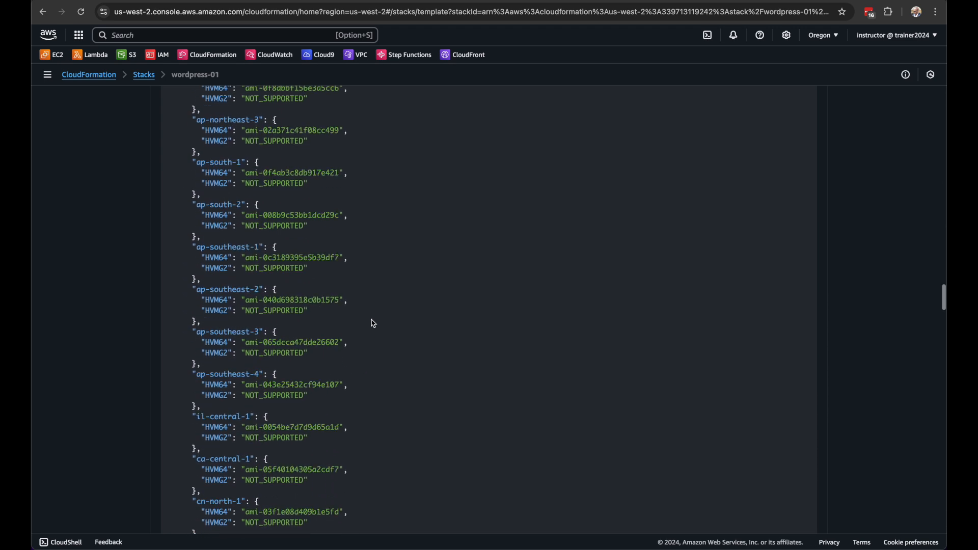
scroll(373, 323, "down", 15)
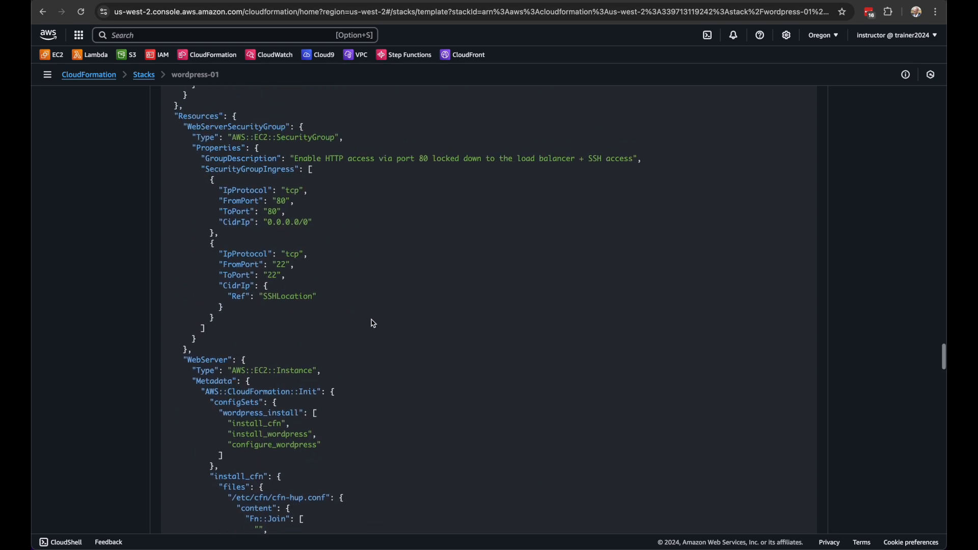
left_click_drag(170, 136, 259, 139)
left_click(270, 136)
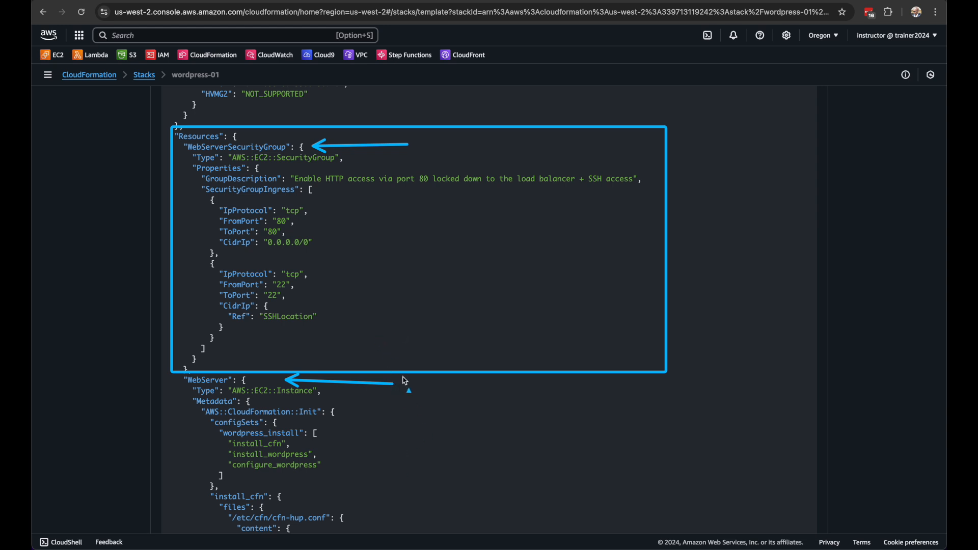
Examine the WebServer's AWS::CloudFormation::Init config sets, the install_cfn files and the yum packages under install_wordpress
scroll(412, 413, "down", 5)
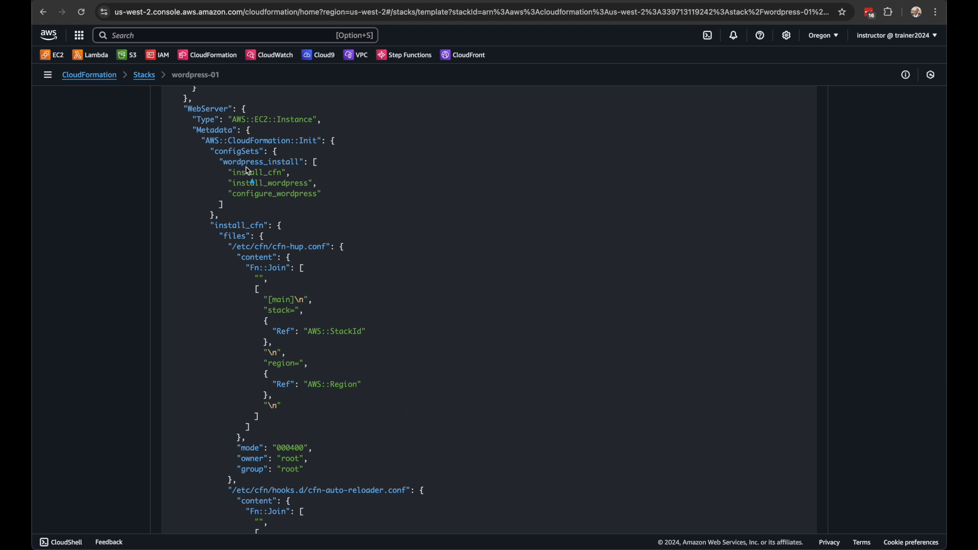
left_click_drag(205, 147, 371, 223)
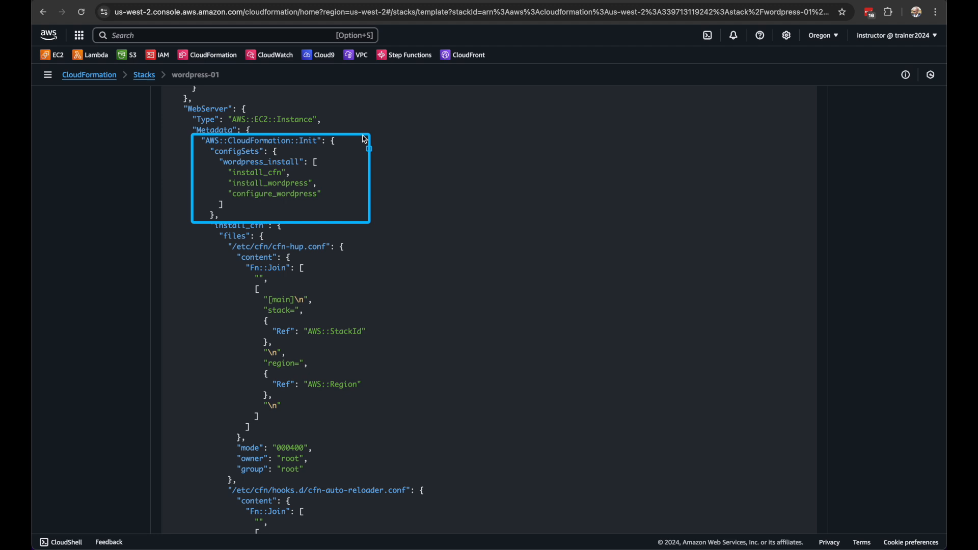
scroll(394, 311, "down", 6)
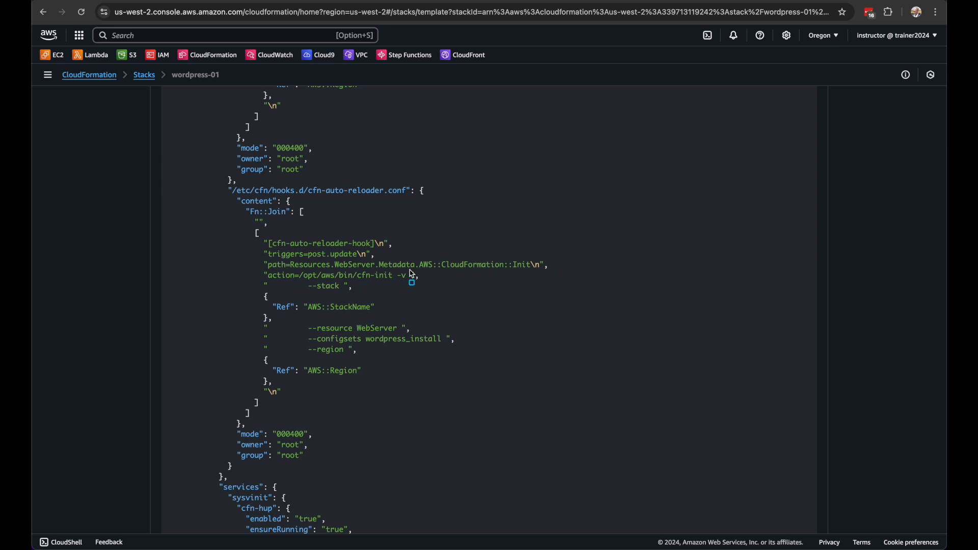
scroll(448, 284, "down", 7)
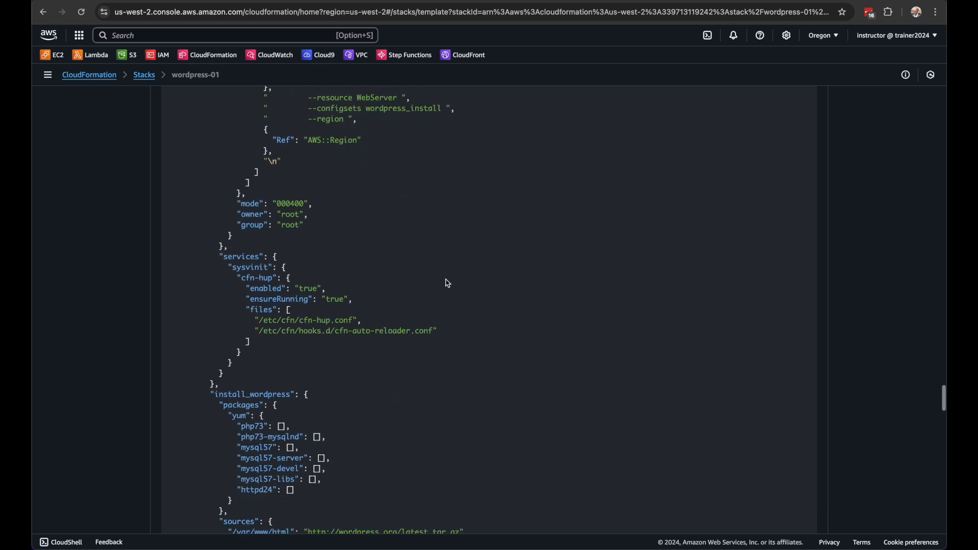
scroll(448, 284, "down", 2)
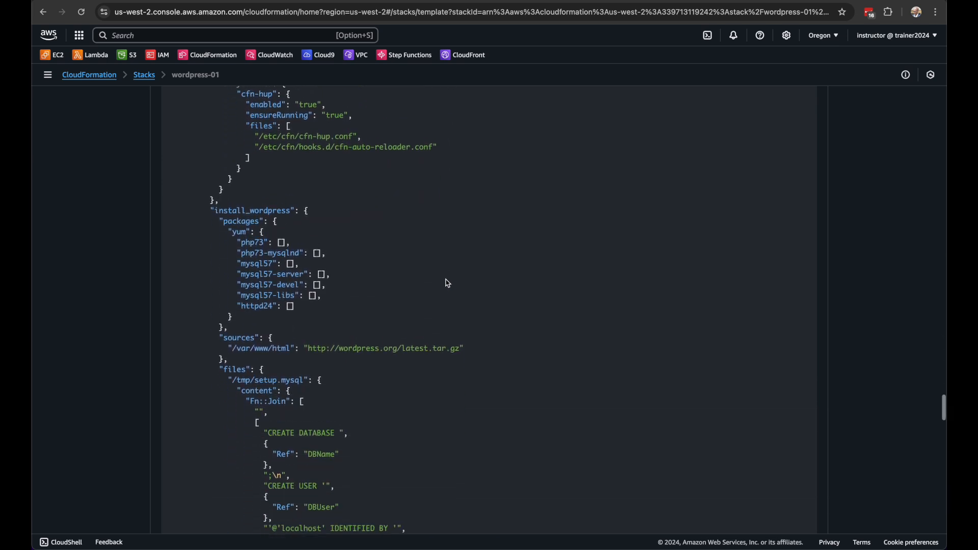
left_click_drag(198, 199, 356, 321)
left_click_drag(388, 220, 272, 225)
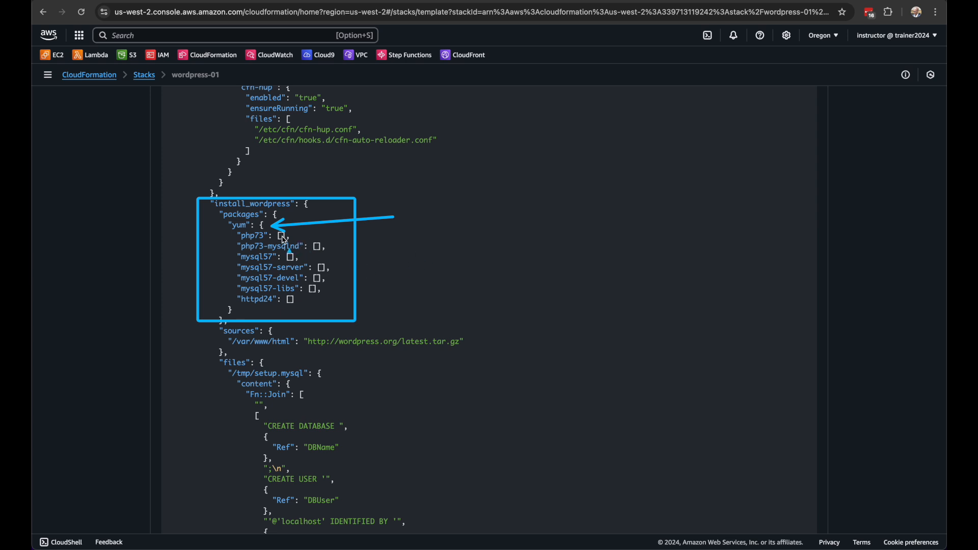
Examine the MySQL setup file, the create-wp-config script and the configure_wordpress commands in the template
scroll(333, 351, "down", 4)
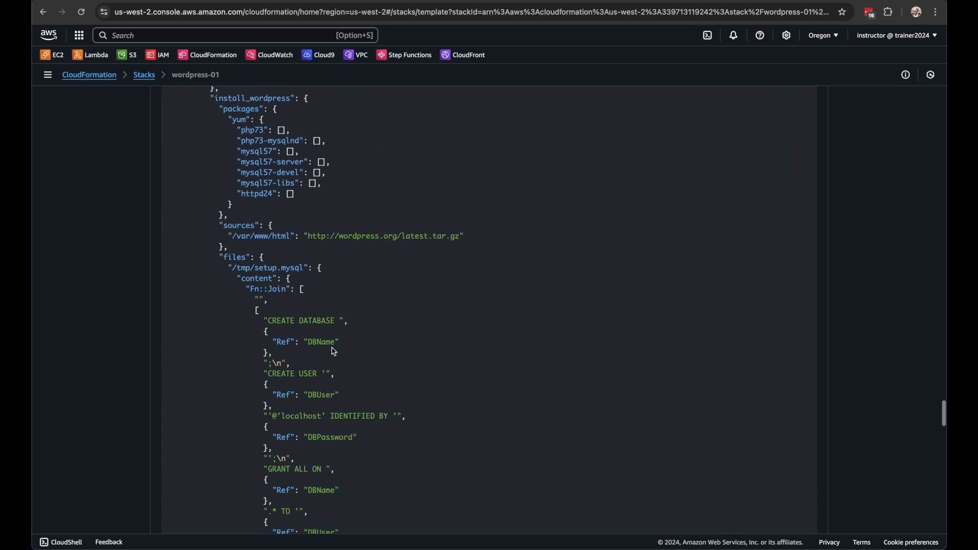
scroll(332, 296, "down", 1)
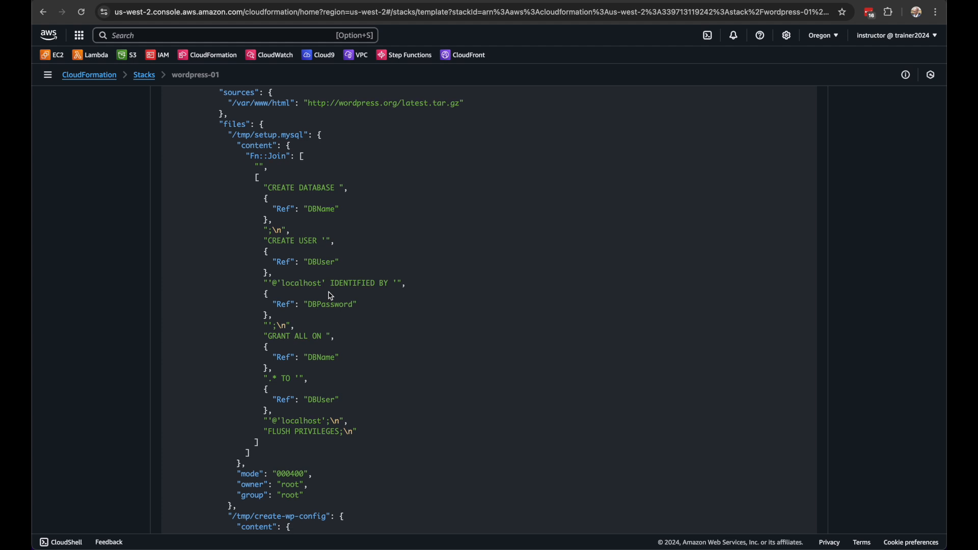
scroll(331, 296, "down", 9)
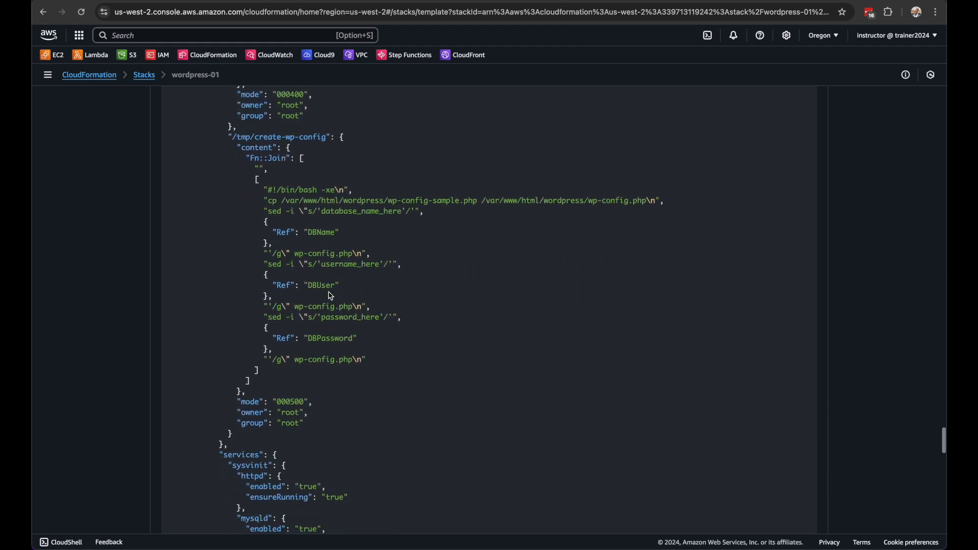
scroll(331, 296, "down", 7)
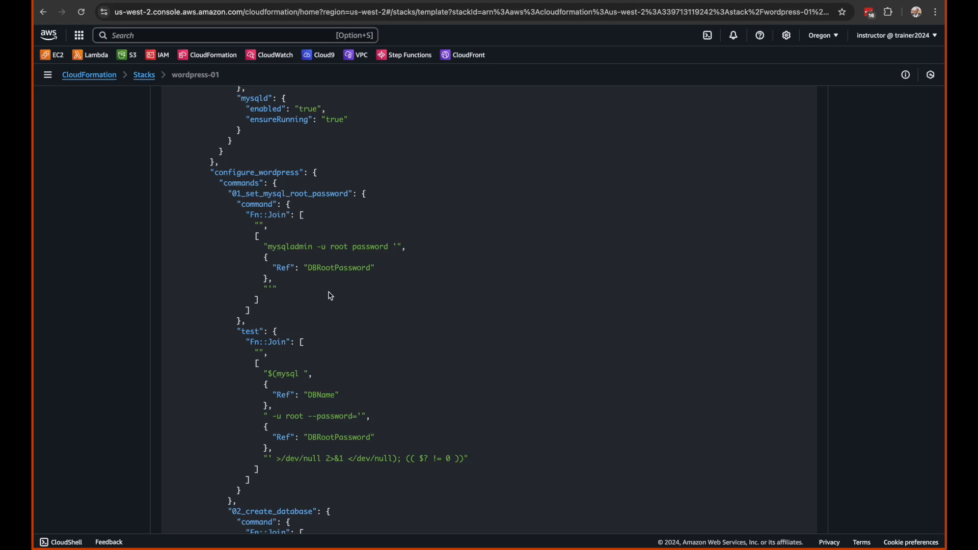
scroll(331, 296, "down", 6)
scroll(331, 296, "down", 3)
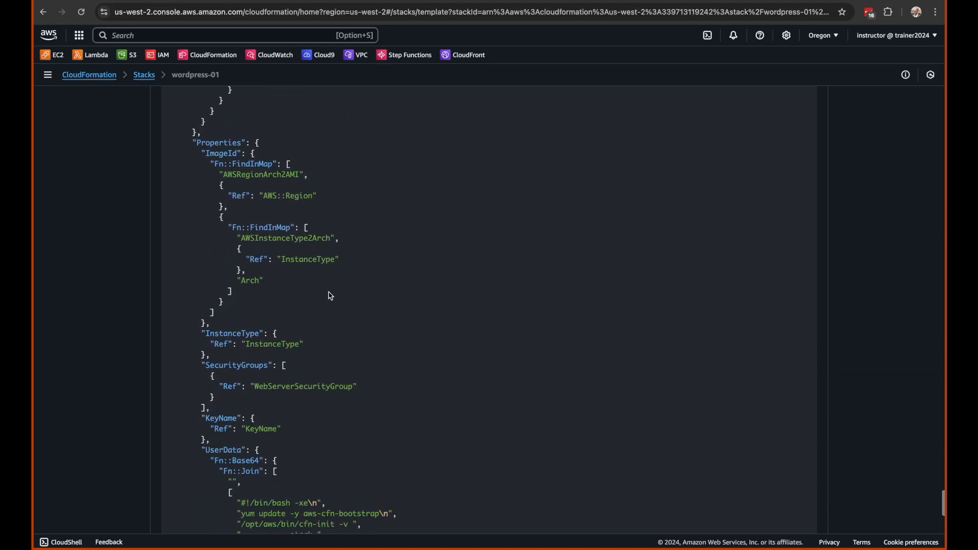
Examine the WebServer properties, focusing on the ImageId lookup by region and architecture and the InstanceType parameter reference
scroll(330, 295, "up", 1)
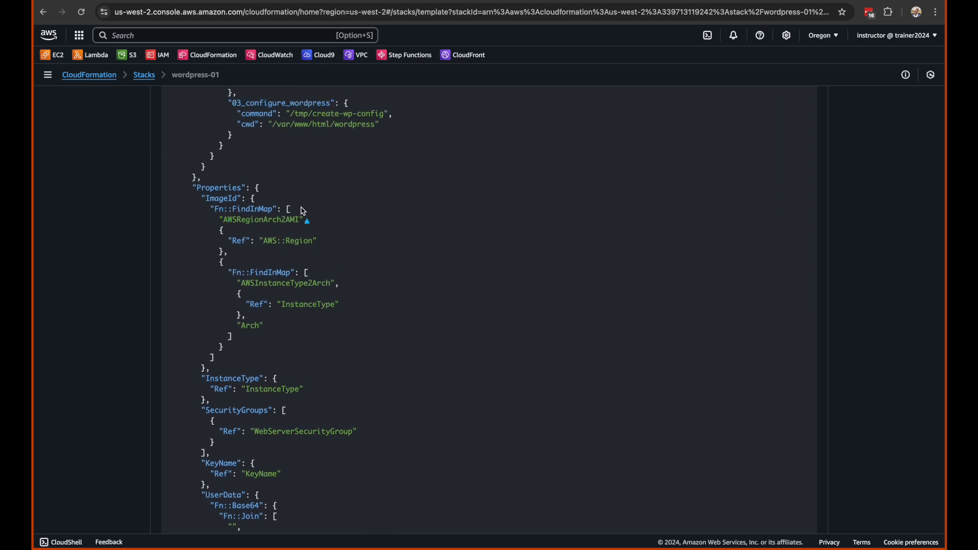
left_click_drag(360, 178, 265, 200)
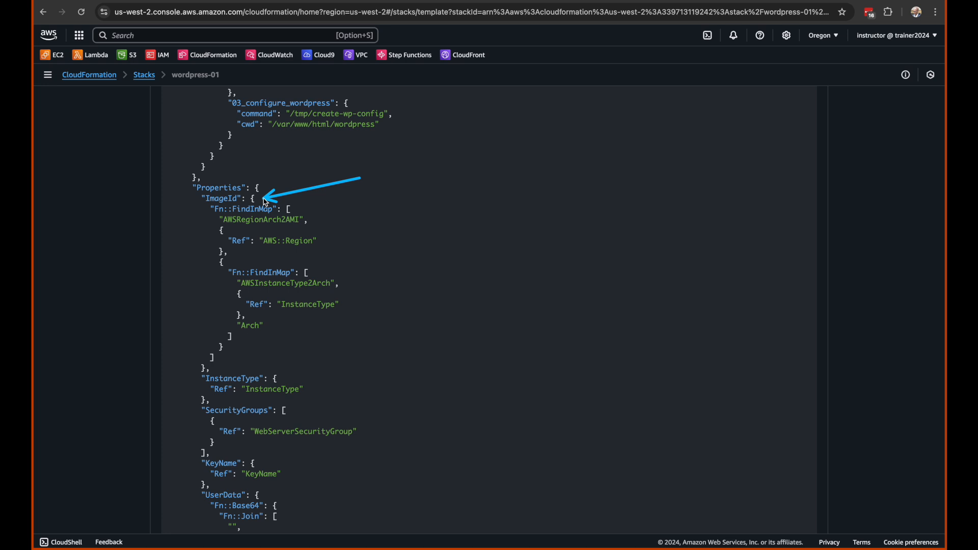
left_click_drag(395, 196, 302, 214)
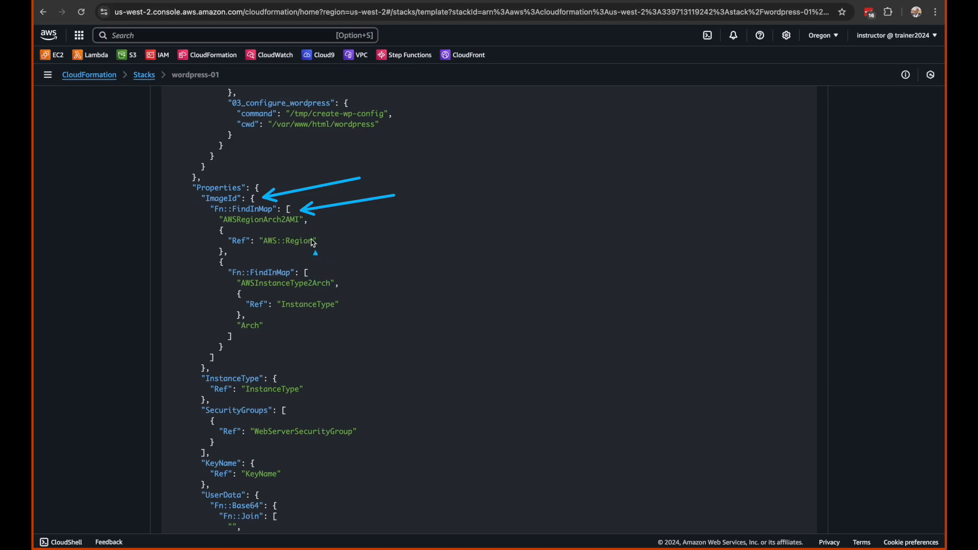
mouse_move(393, 227)
left_mouse_down()
mouse_move(324, 245)
mouse_move(289, 228)
left_mouse_up()
left_click_drag(416, 269, 346, 281)
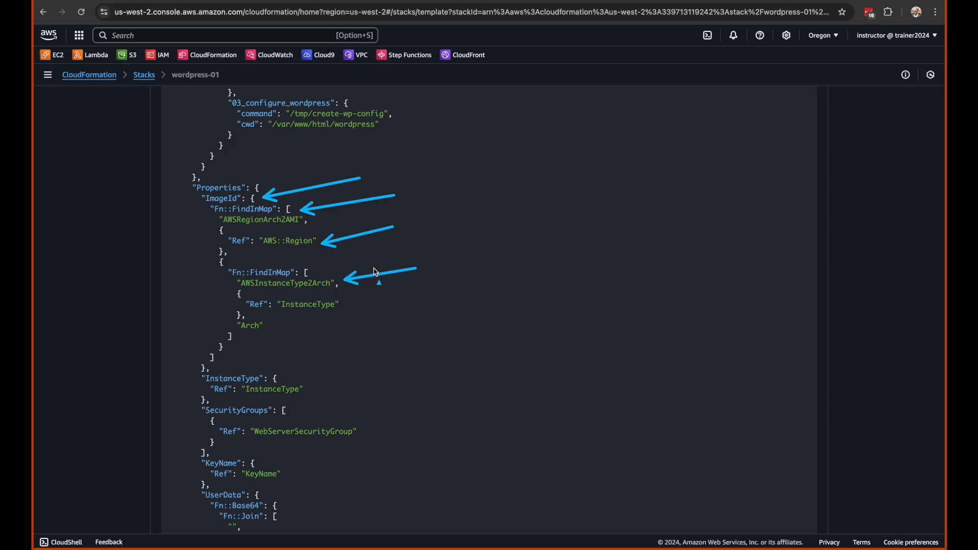
scroll(374, 326, "down", 5)
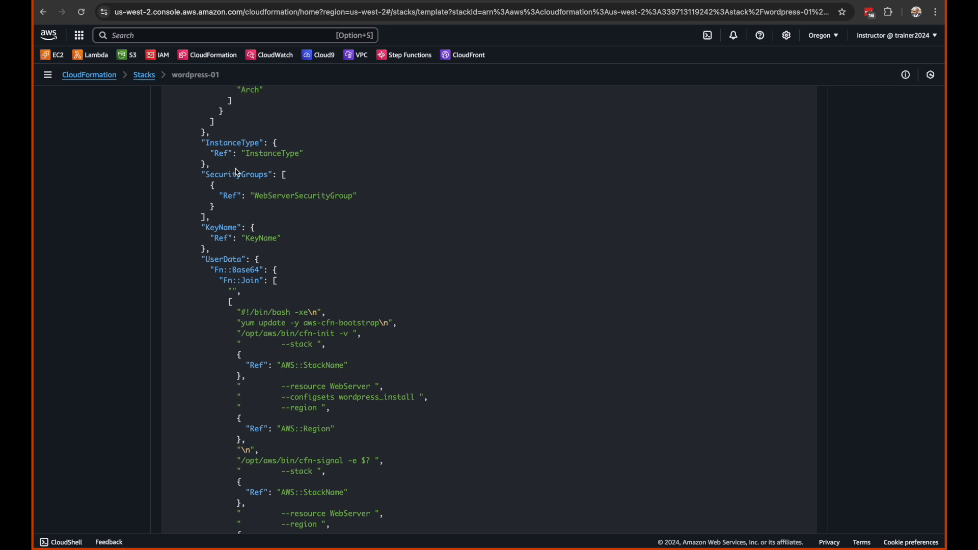
double_click(270, 155)
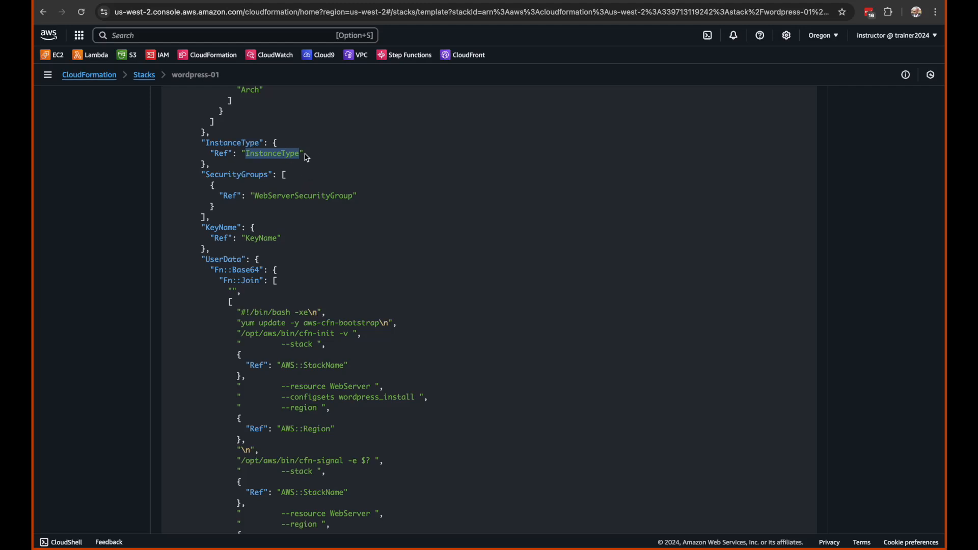
Examine the WebServer's InstanceType property and its SecurityGroups reference to WebServerSecurityGroup in the template
double_click(253, 142)
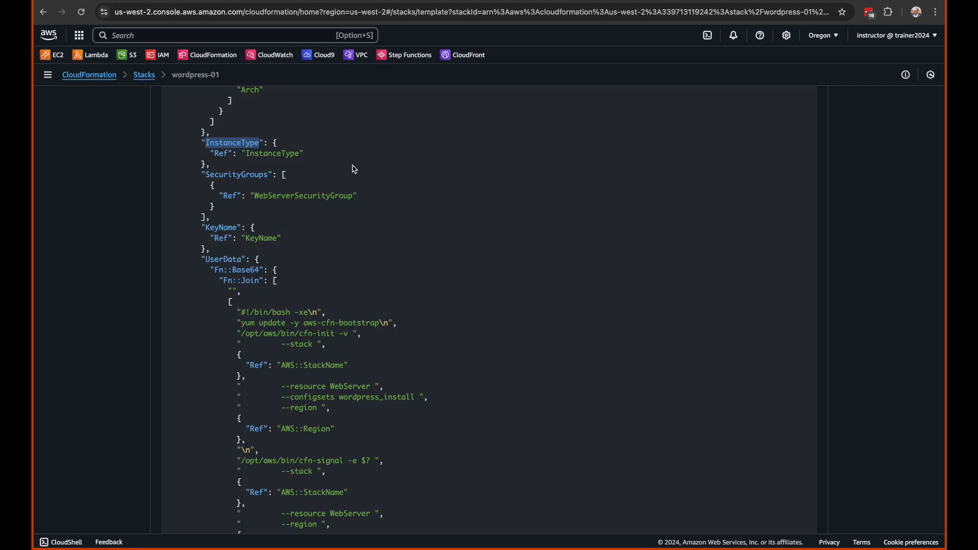
scroll(356, 233, "down", 3)
right_click(294, 216)
left_click(266, 130)
triple_click(266, 128)
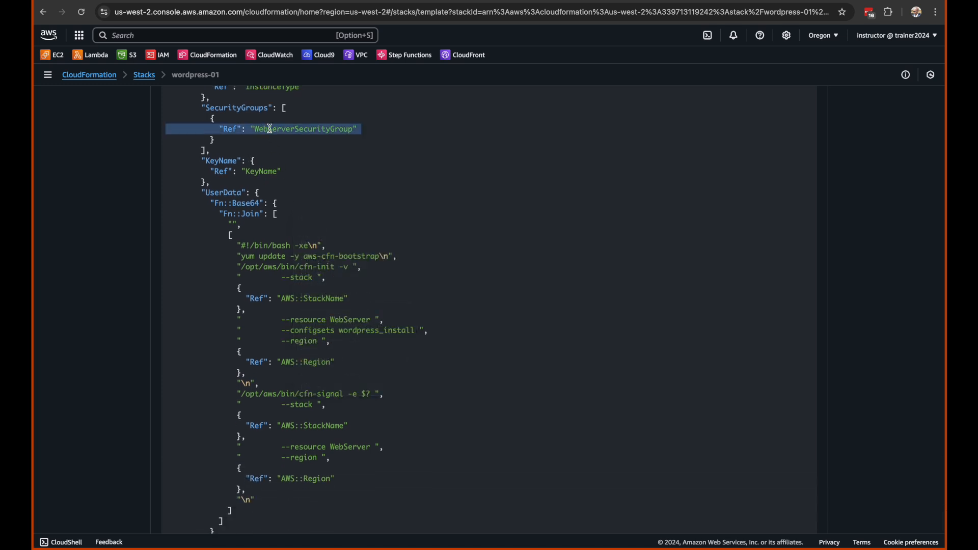
scroll(313, 216, "down", 3)
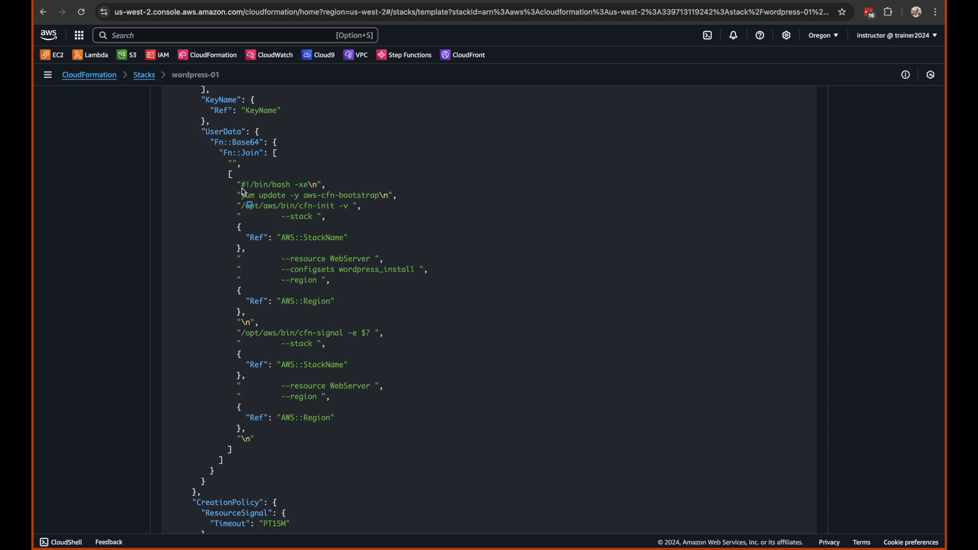
Examine the WebServer's UserData script, focusing on the aws-cfn-bootstrap update, the cfn-init call with the wordpress_install config set and the $? exit status
mouse_move(204, 134)
left_mouse_down()
mouse_move(393, 207)
mouse_move(489, 401)
mouse_move(495, 457)
left_mouse_up()
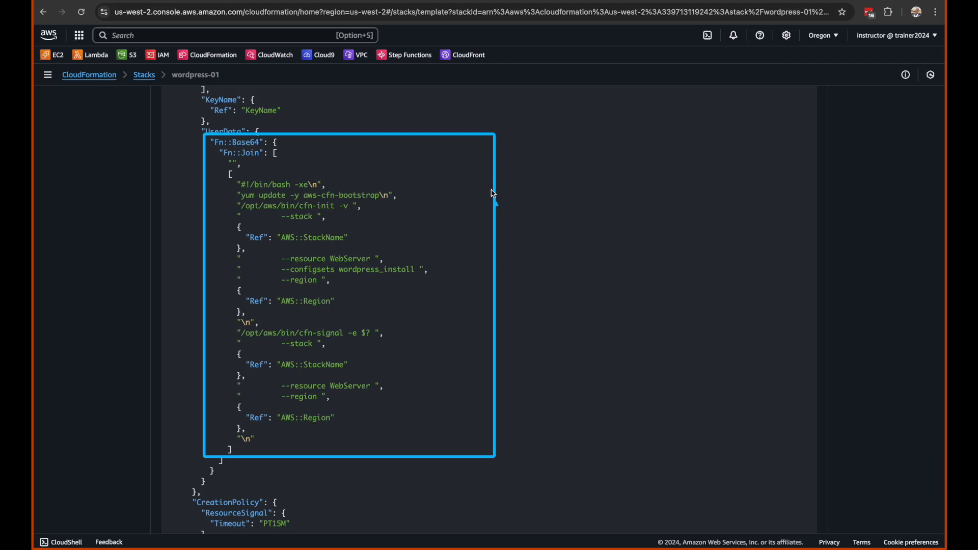
left_click_drag(534, 171, 410, 193)
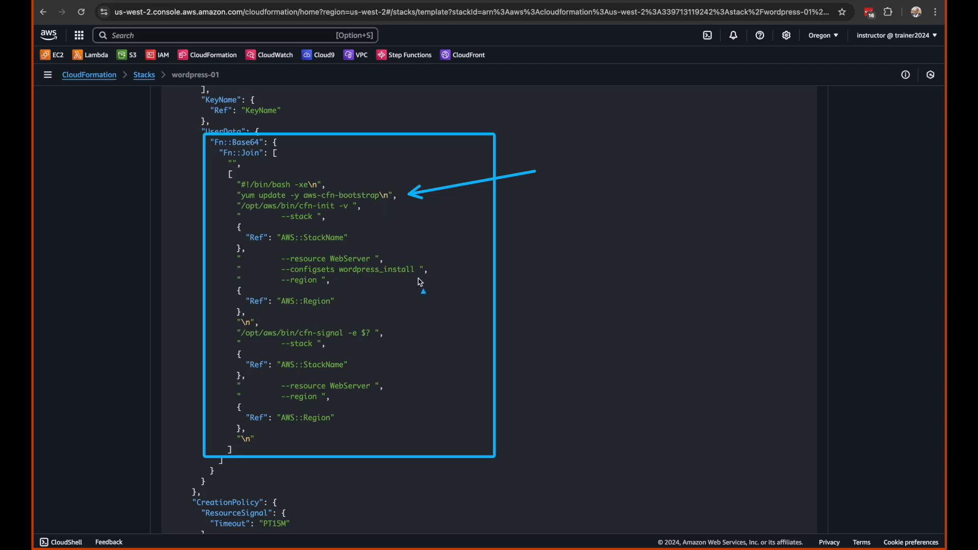
left_click_drag(555, 223, 418, 258)
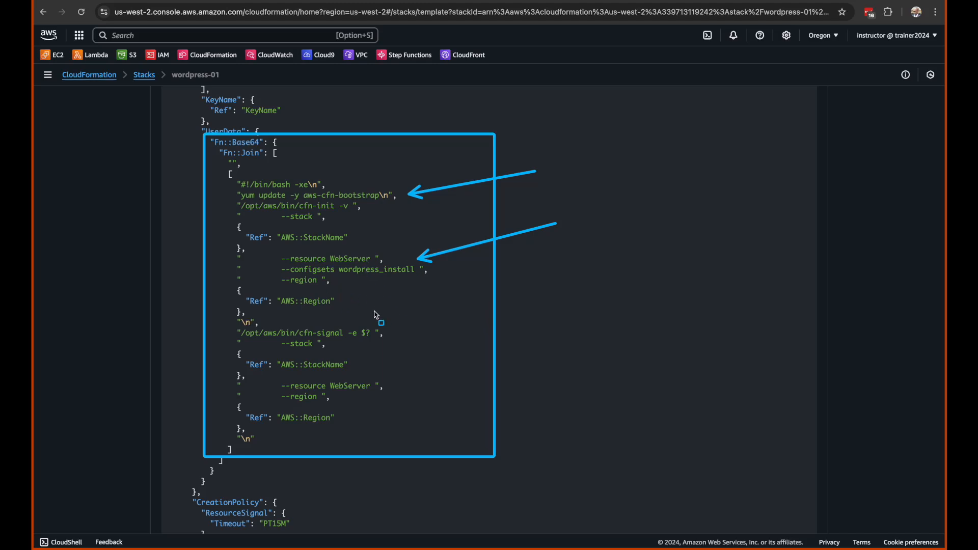
mouse_move(433, 282)
left_mouse_down()
mouse_move(419, 313)
mouse_move(428, 337)
left_mouse_up()
left_click_drag(452, 286, 461, 312)
left_click(463, 325)
mouse_move(464, 264)
left_mouse_down()
mouse_move(401, 320)
mouse_move(460, 265)
left_mouse_up()
left_click(441, 296)
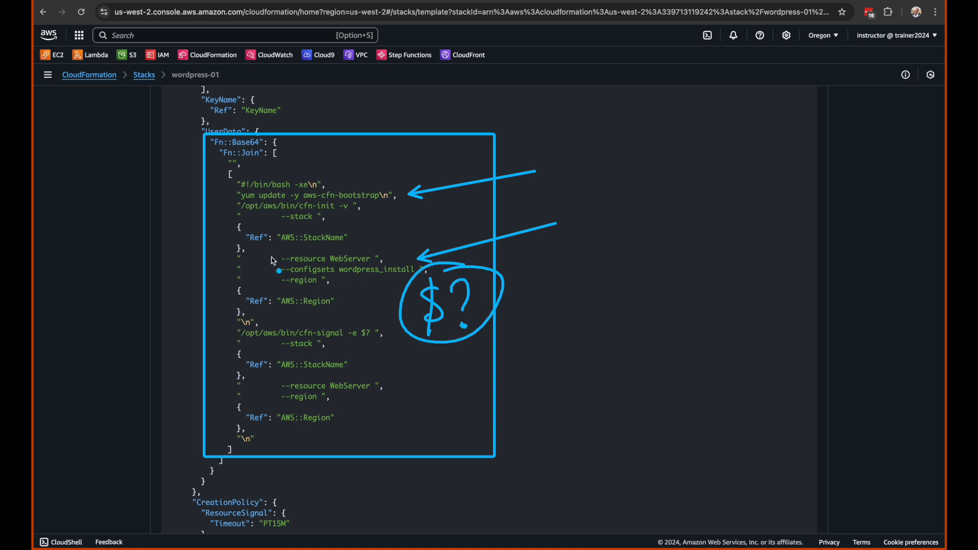
Examine how the cfn-signal command in UserData reports the exit status of cfn-init back to the stack
left_click_drag(318, 210, 351, 211)
left_click_drag(311, 318, 284, 324)
left_click_drag(373, 317, 380, 425)
mouse_move(620, 289)
left_mouse_down()
mouse_move(529, 304)
mouse_move(545, 301)
left_mouse_up()
mouse_move(682, 287)
left_mouse_down()
mouse_move(677, 326)
mouse_move(695, 269)
left_mouse_up()
mouse_move(743, 262)
left_mouse_down()
mouse_move(748, 282)
mouse_move(799, 245)
left_mouse_up()
left_click(712, 333)
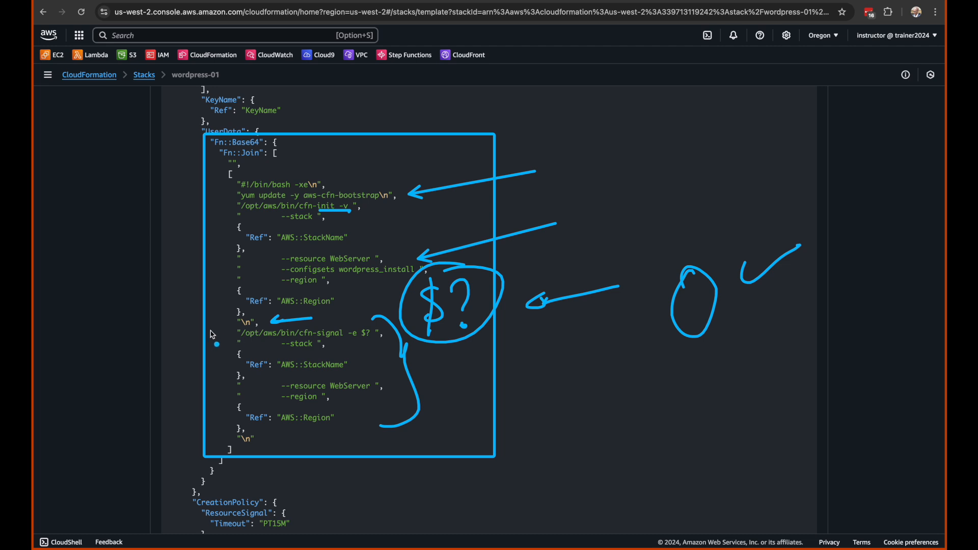
left_click_drag(79, 322, 350, 321)
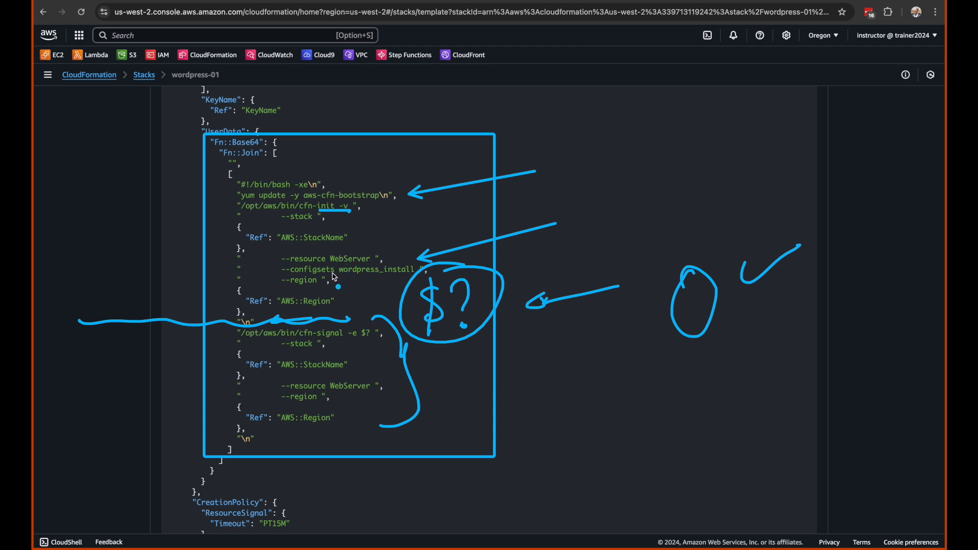
left_click_drag(346, 341, 385, 339)
key("Escape")
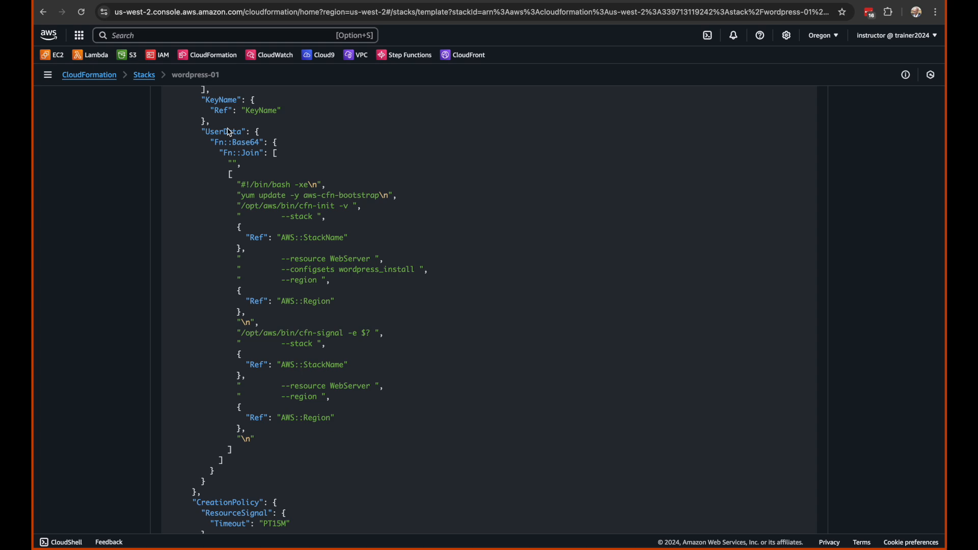
Return to the stack list, reopen wordpress-01 and check its creation events
left_click(146, 76)
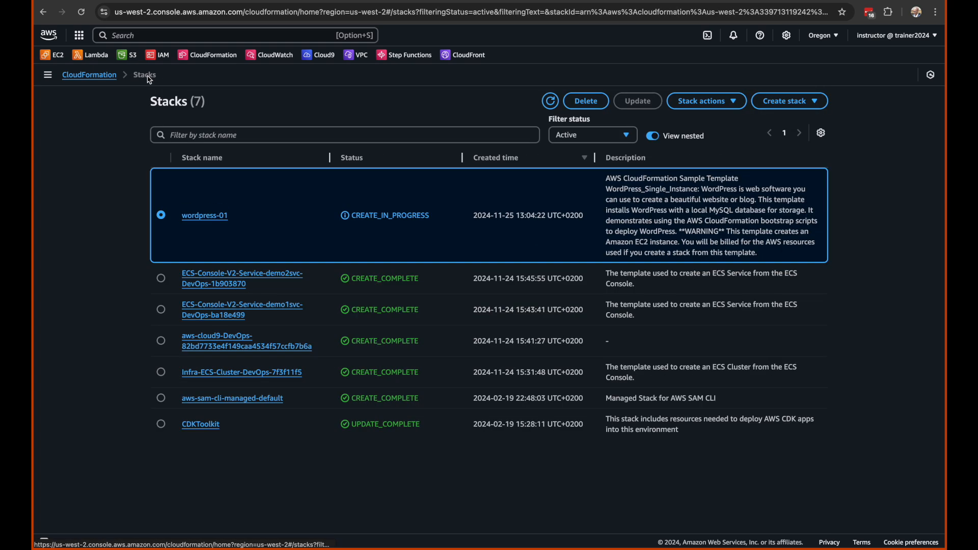
left_click(209, 216)
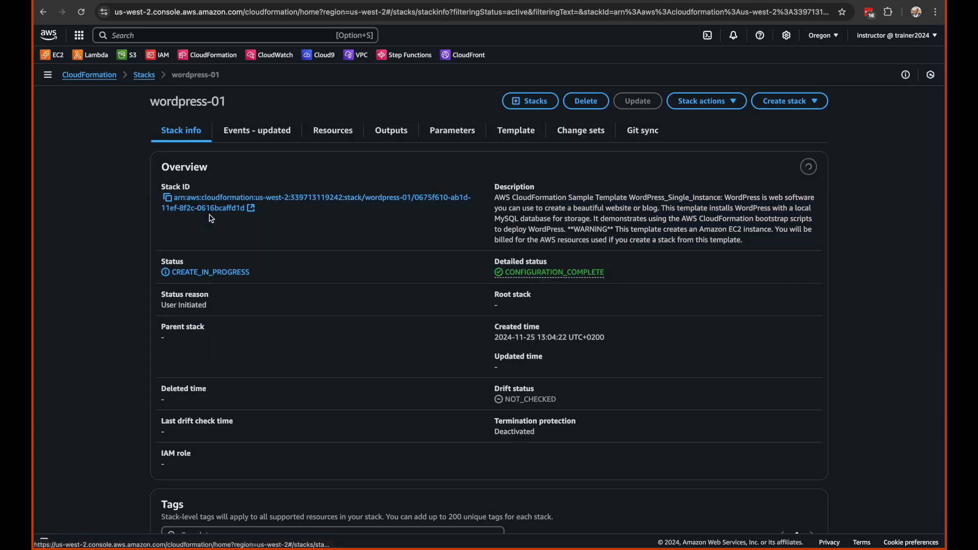
left_click(262, 137)
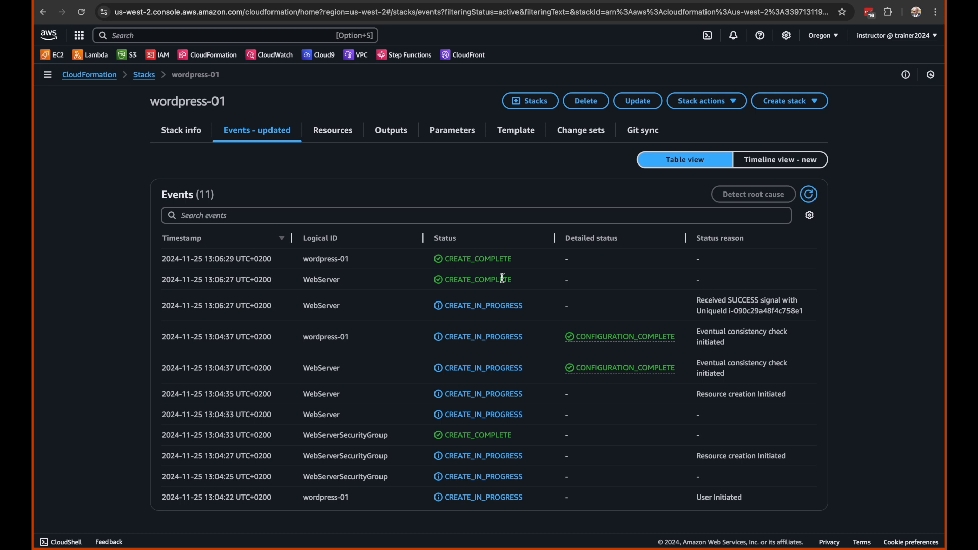
Open the WebsiteURL from the wordpress-01 outputs, check the WordPress installation page and return to the stack's outputs
left_click(395, 131)
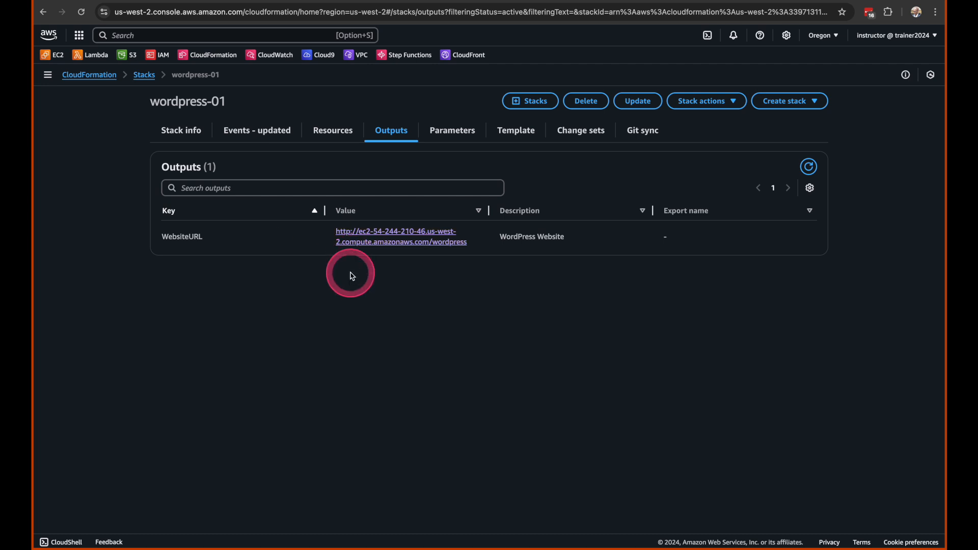
left_click(254, 0)
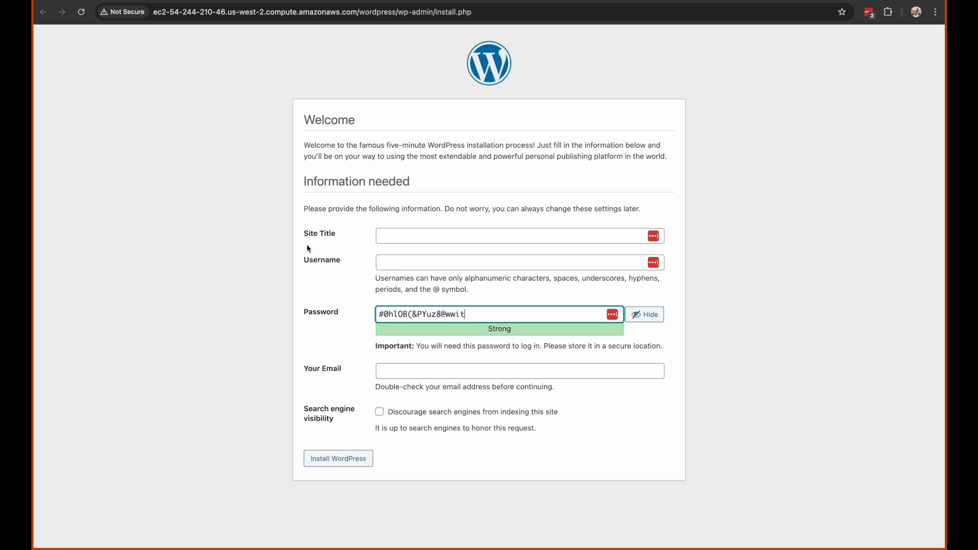
left_click(161, 150)
left_click(312, 1)
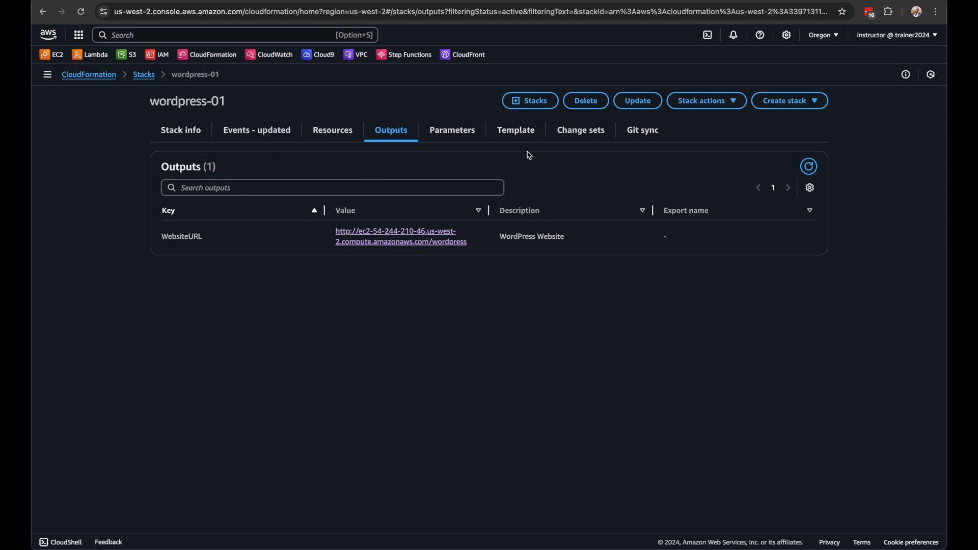
left_click(637, 101)
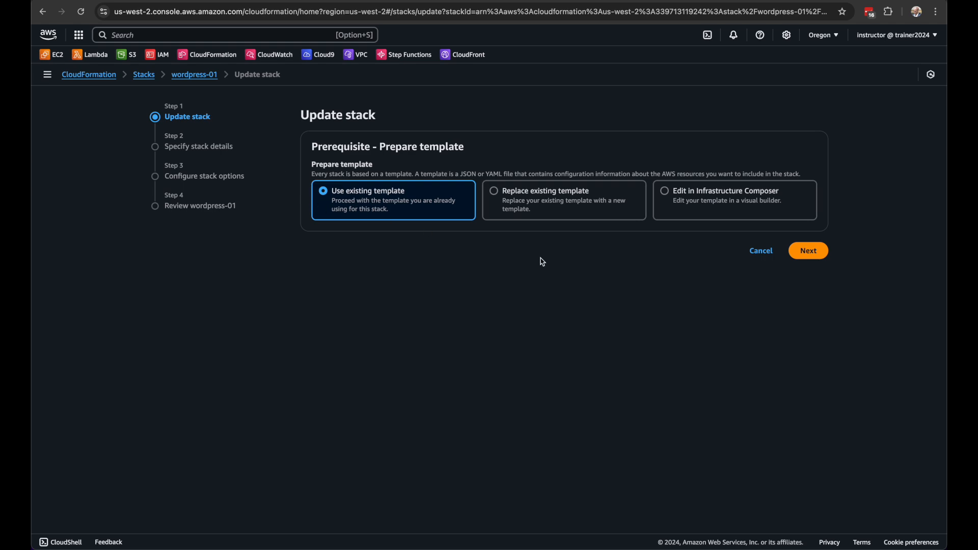
left_click(760, 251)
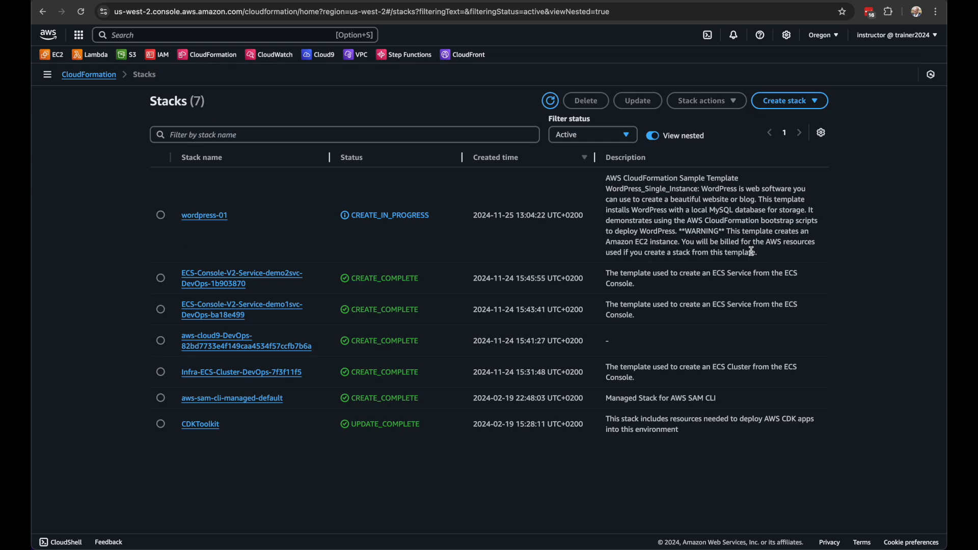
left_click(210, 218)
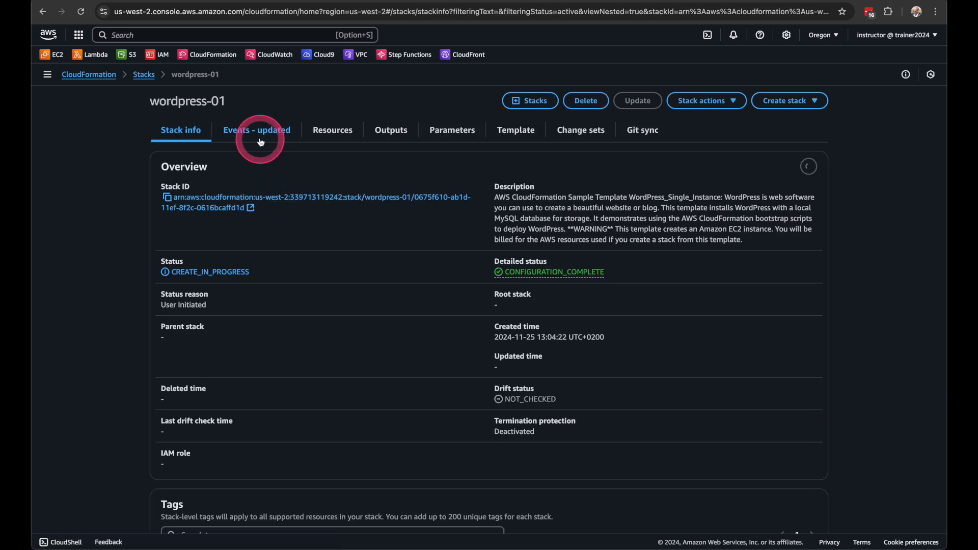
Open the WebServer instance from the wordpress-01 resources, check its instance type in EC2 and return to the stack
left_click(332, 132)
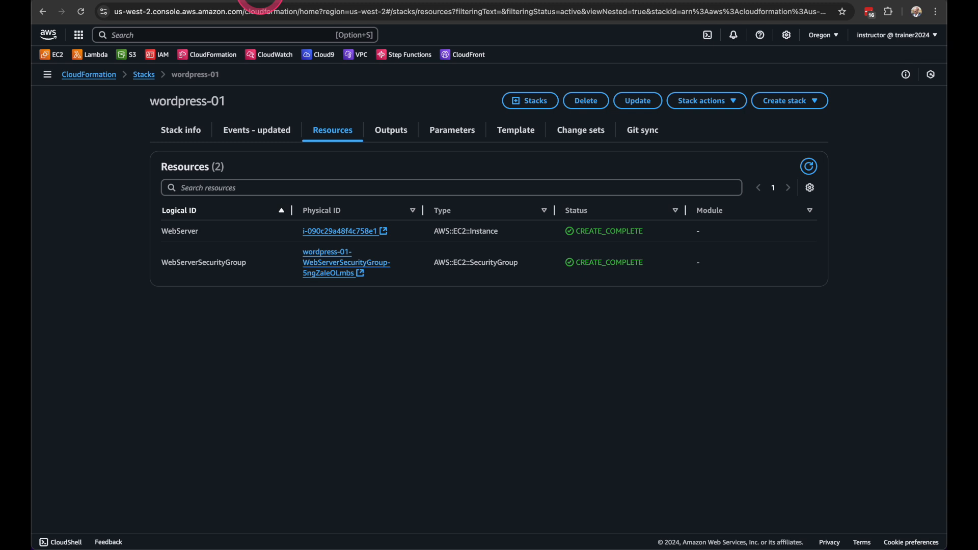
left_click(260, 0)
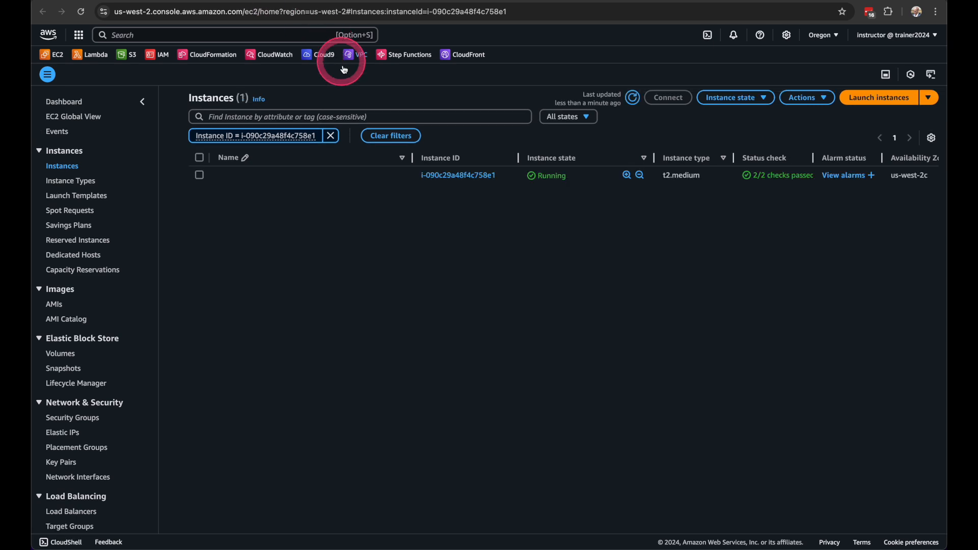
left_click_drag(705, 176, 661, 177)
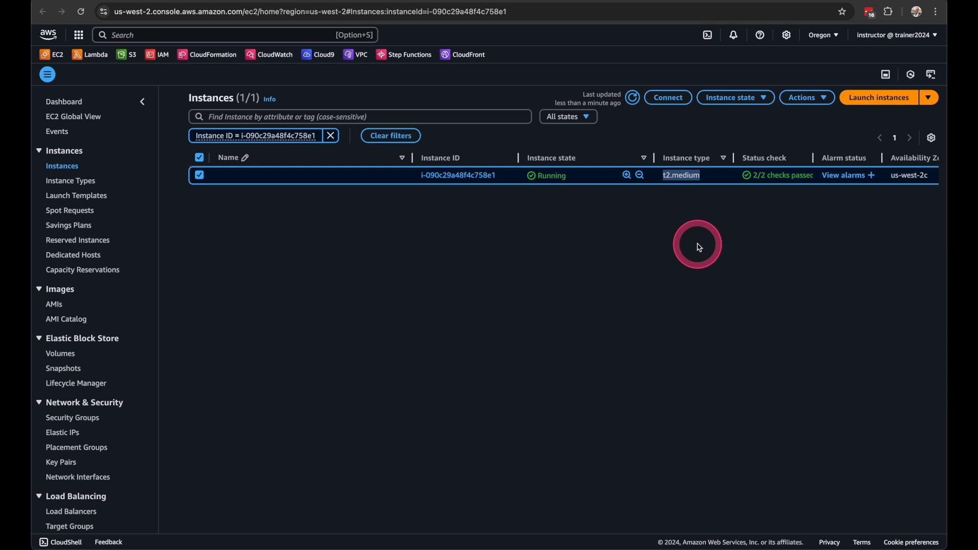
left_click(686, 284)
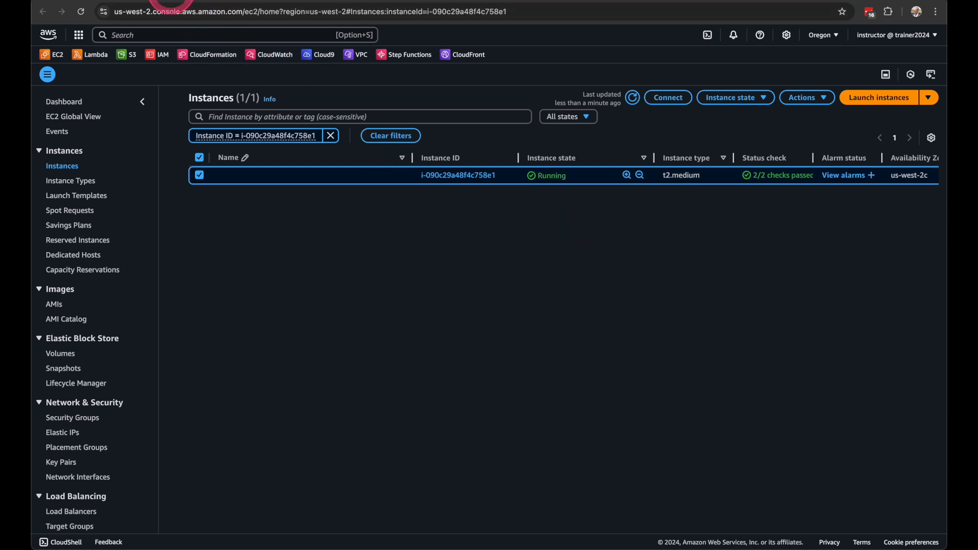
left_click(171, 1)
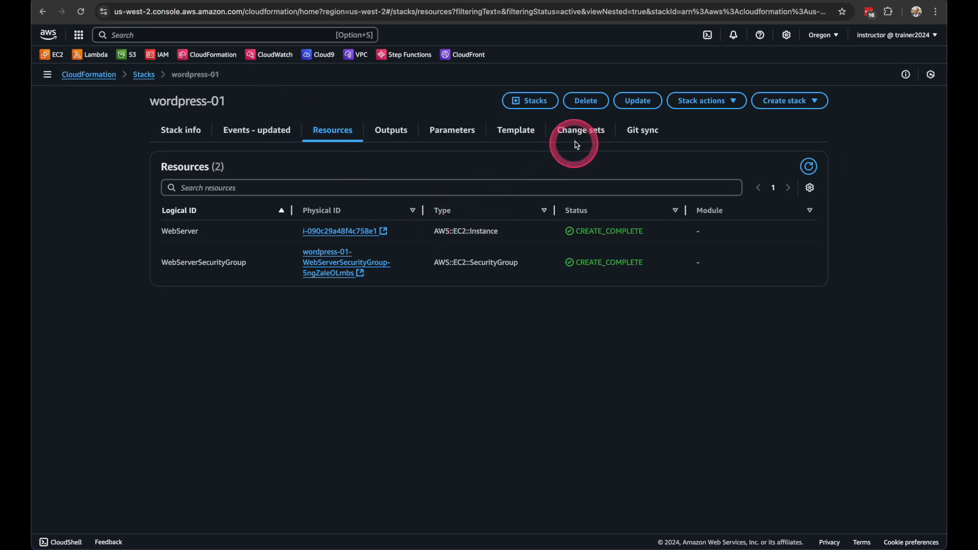
Start an update of wordpress-01 using the existing template and set its InstanceType parameter to t2.large
left_click(639, 102)
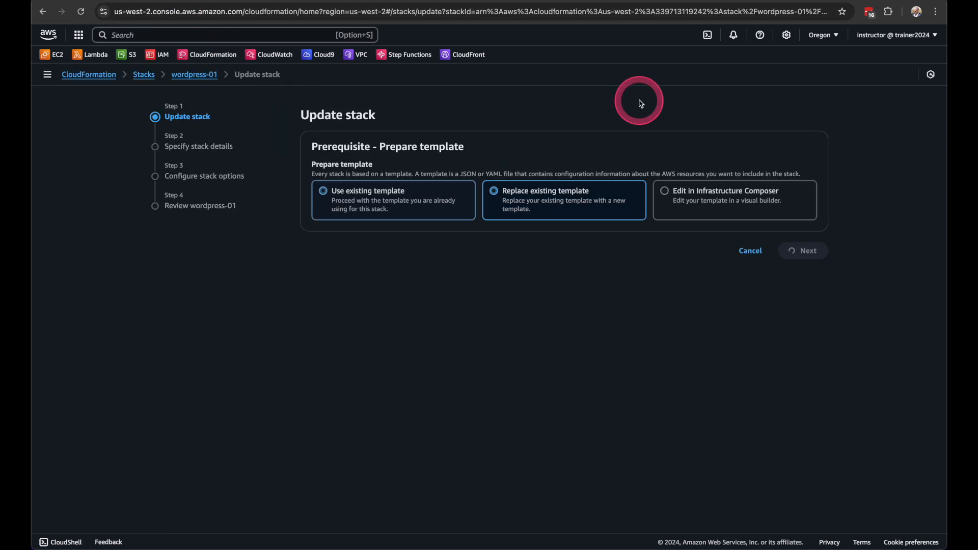
left_click(346, 192)
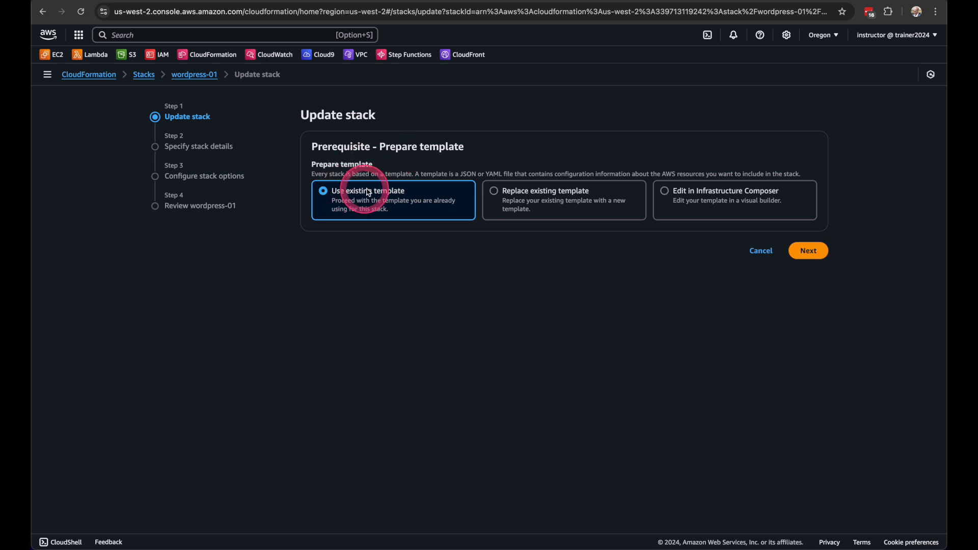
left_click(810, 252)
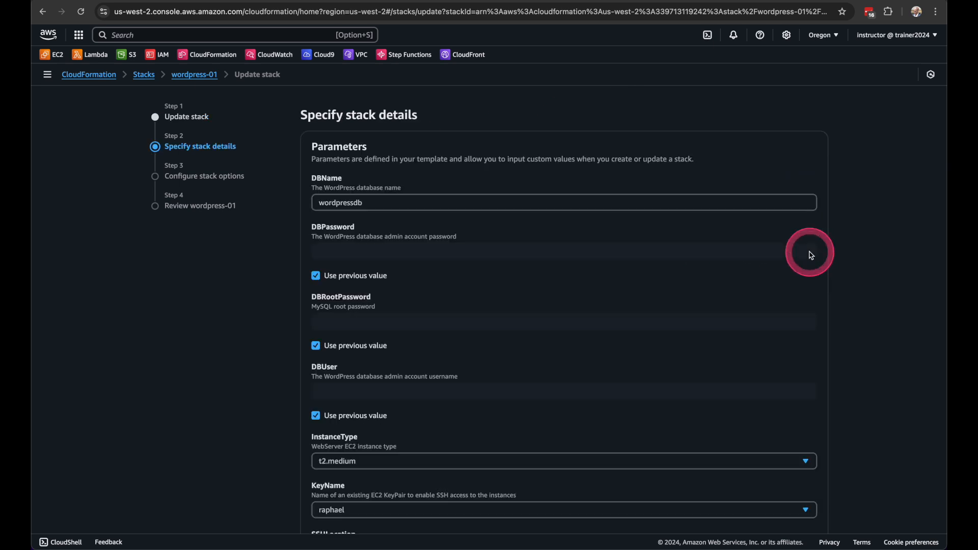
scroll(259, 412, "down", 3)
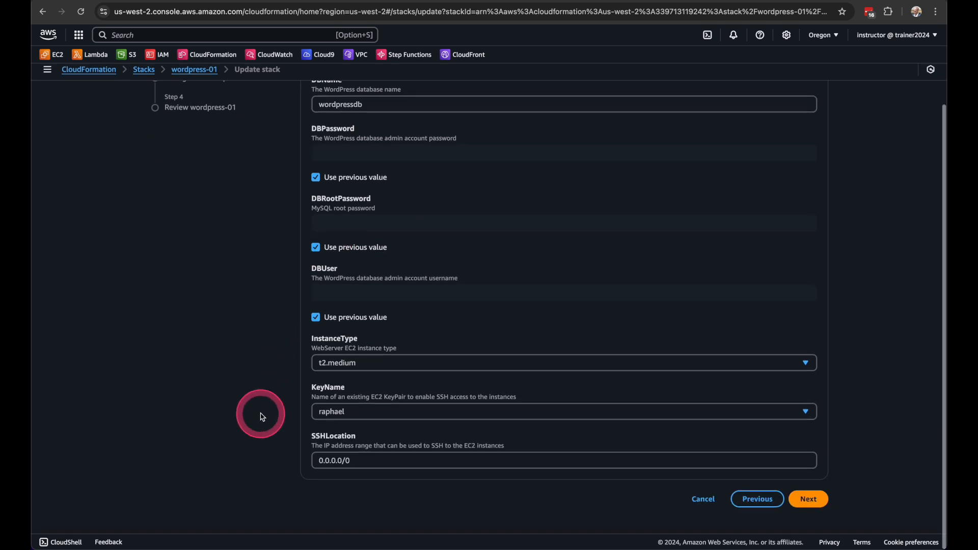
left_click(346, 367)
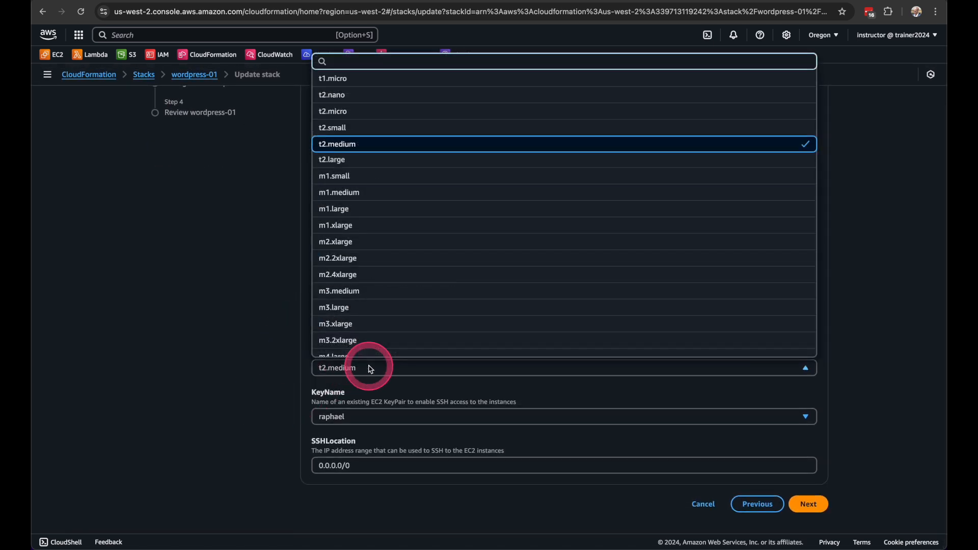
left_click(352, 160)
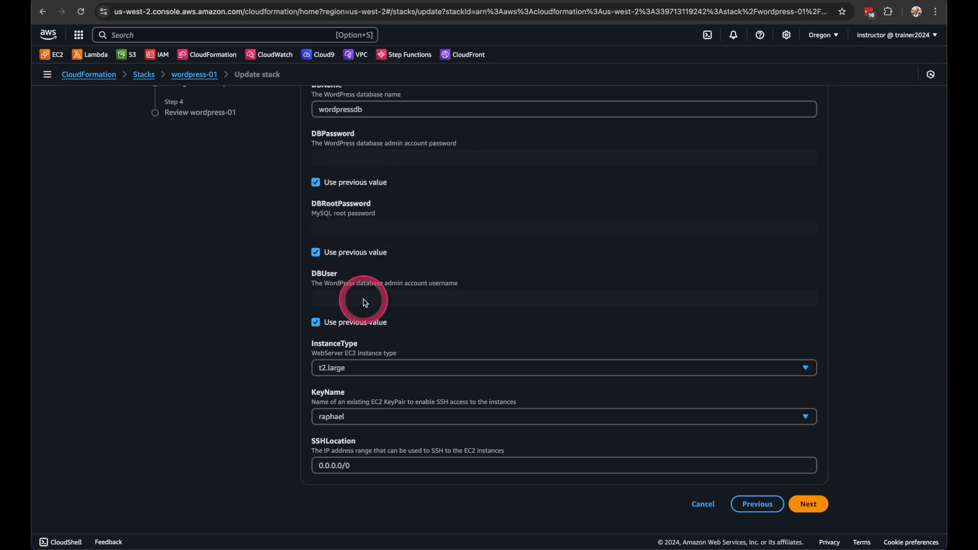
left_click(809, 503)
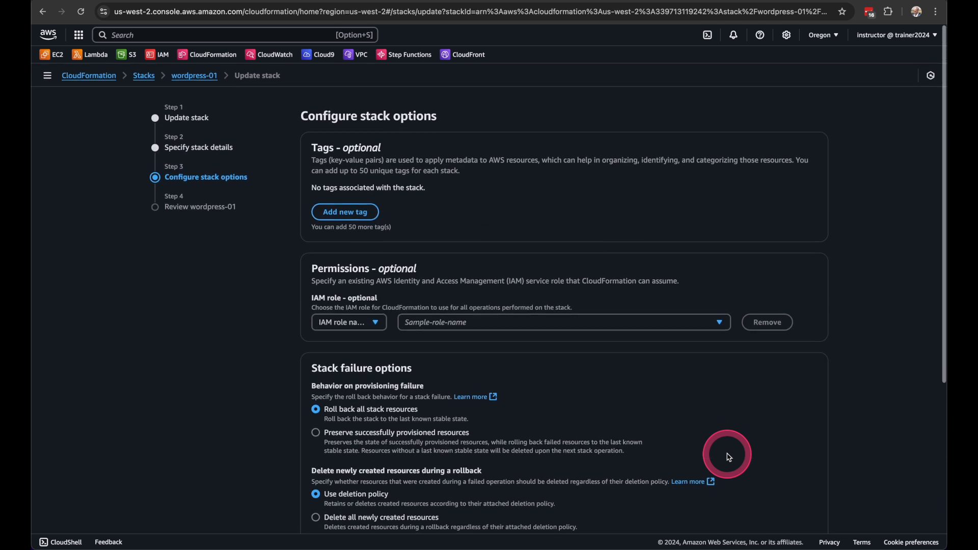
Keep the default stack options and proceed to the review of the wordpress-01 update
scroll(729, 457, "down", 4)
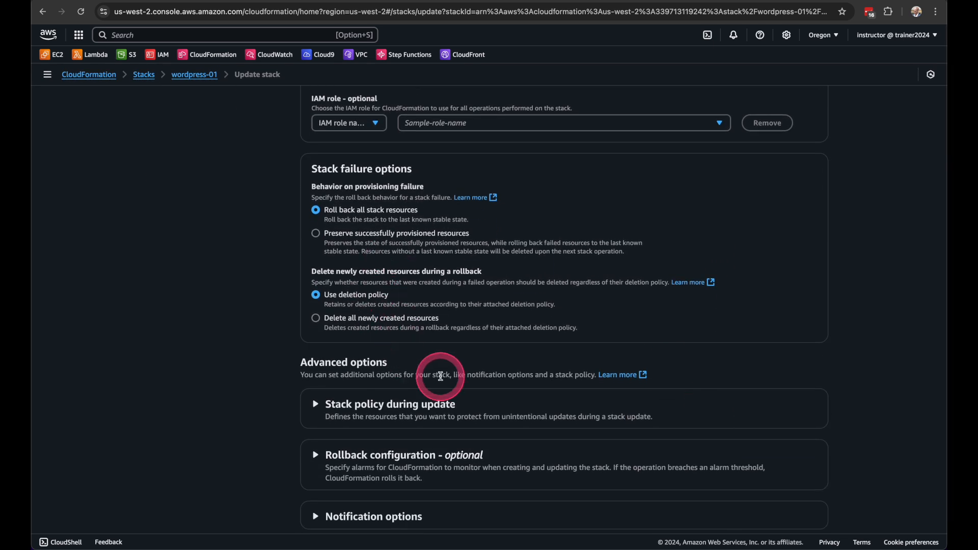
scroll(443, 375, "down", 1)
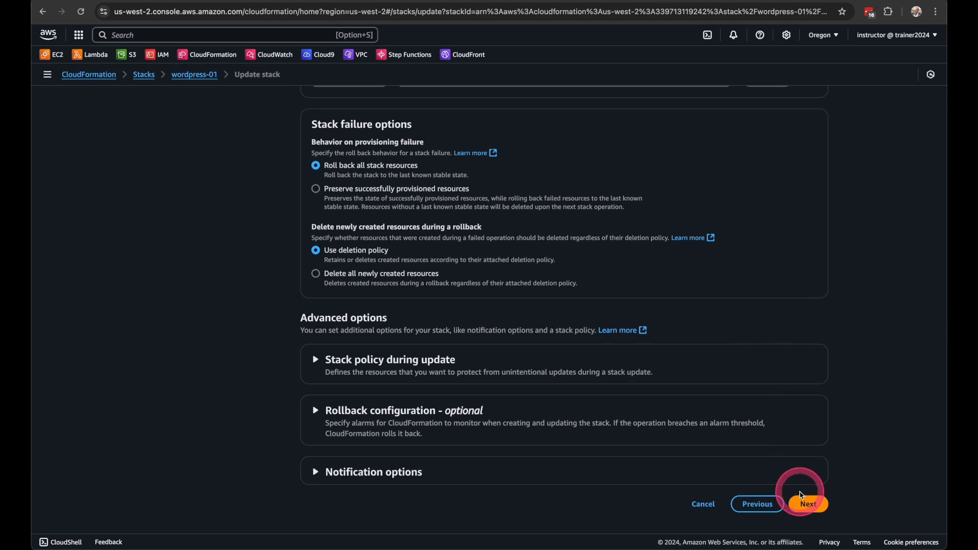
left_click(807, 505)
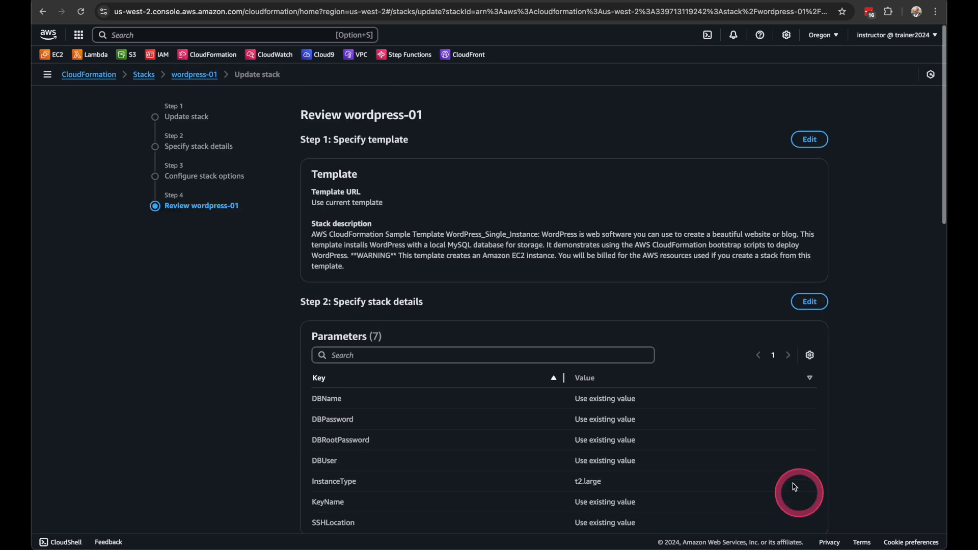
double_click(324, 117)
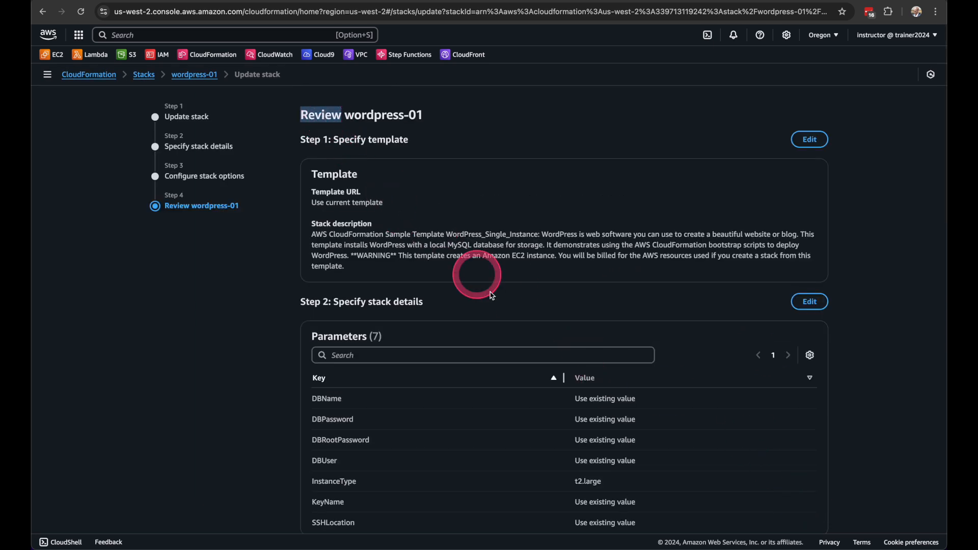
Review the change set preview for the WebServer modification and its replacement setting, and submit the wordpress-01 update
scroll(546, 410, "down", 15)
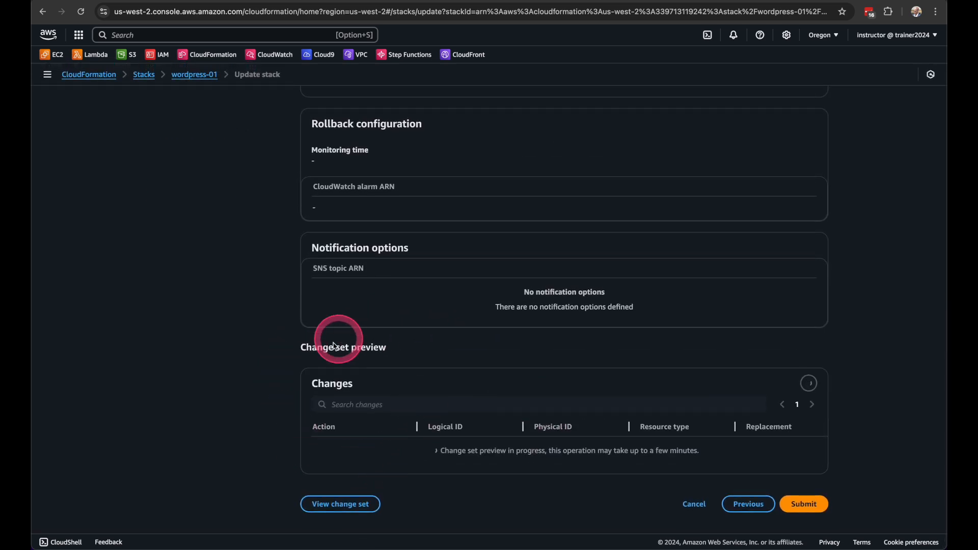
left_click_drag(392, 355, 297, 354)
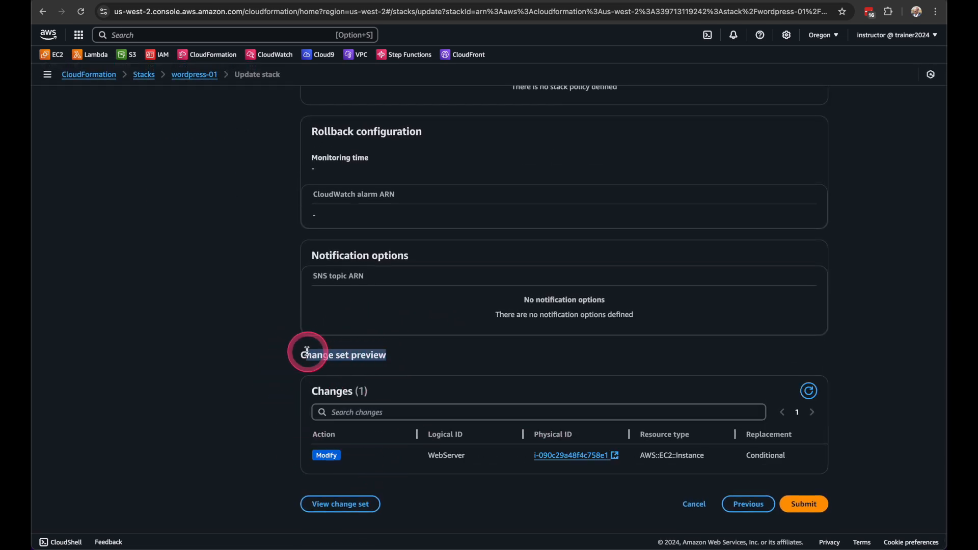
left_click(339, 354)
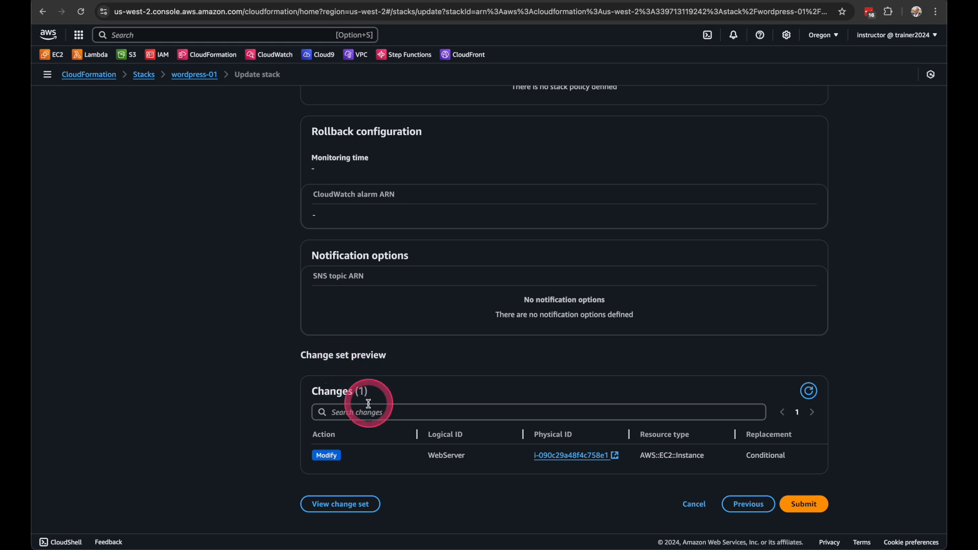
double_click(443, 454)
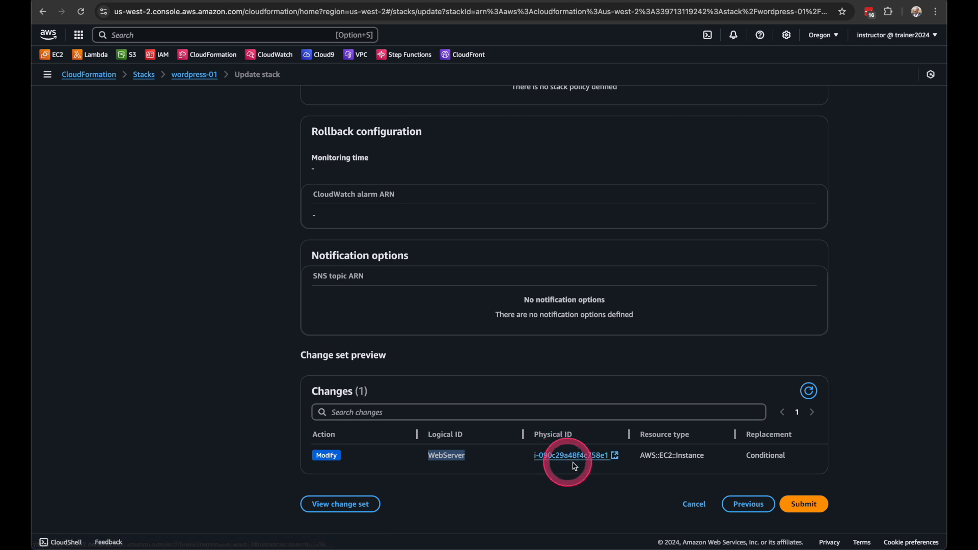
left_click(766, 435)
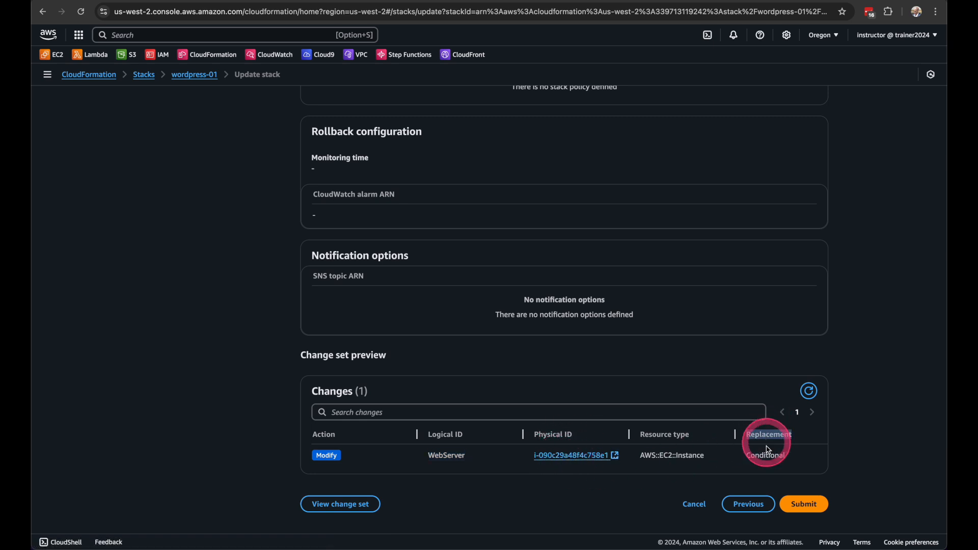
double_click(764, 454)
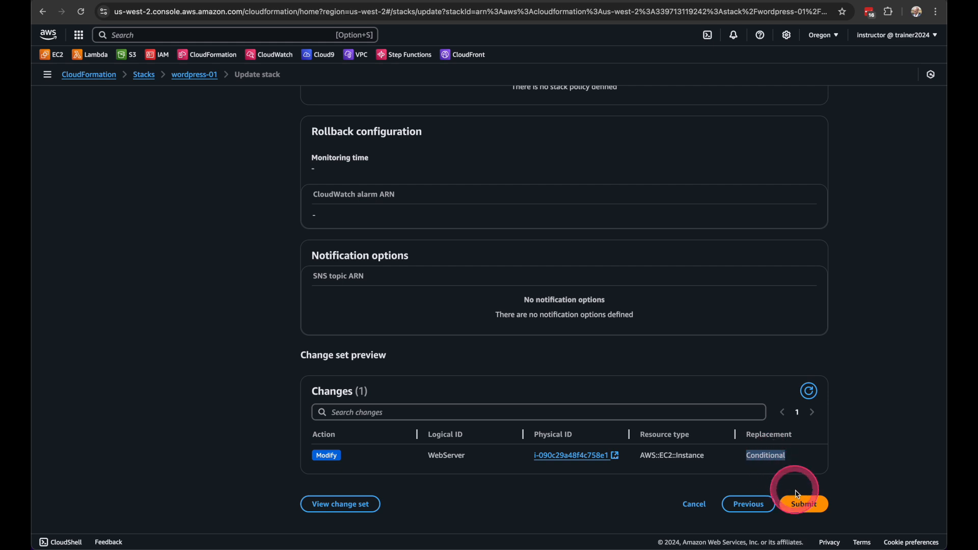
left_click(801, 508)
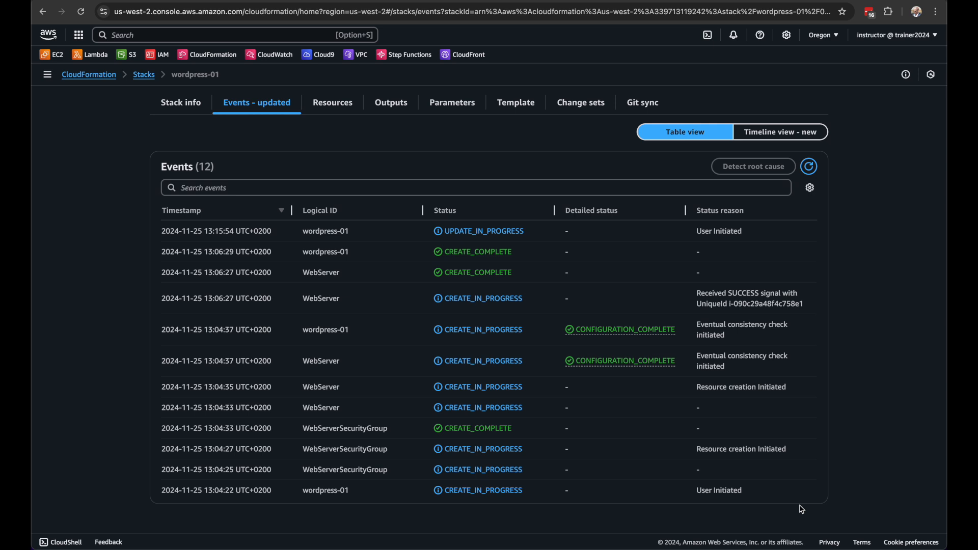
Check the status reason of the latest update event of wordpress-01 and refresh the events list
scroll(570, 383, "up", 1)
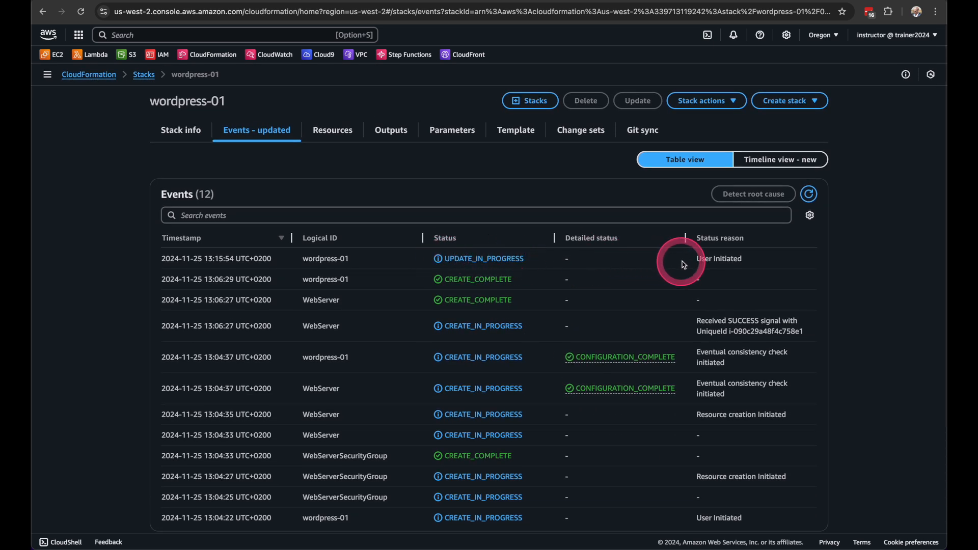
left_click_drag(693, 265, 758, 264)
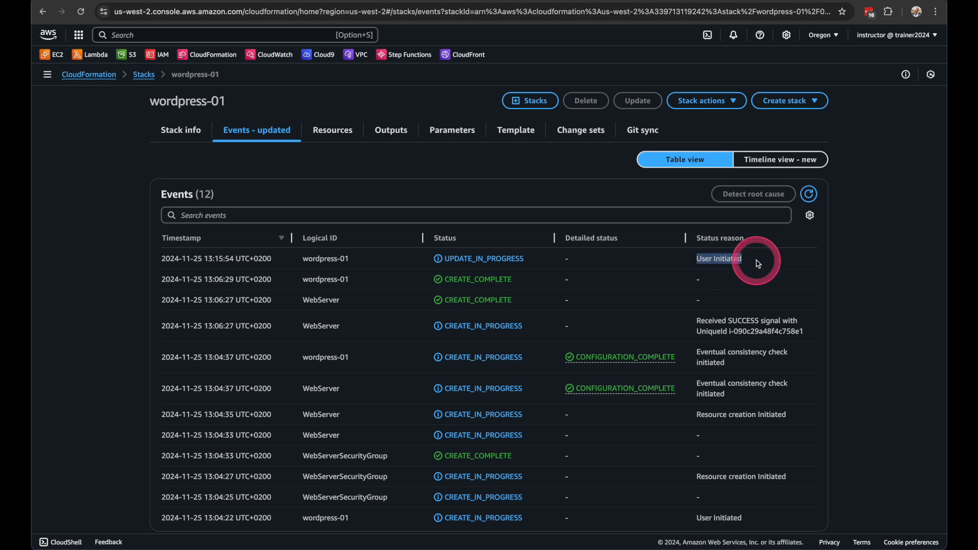
left_click(809, 194)
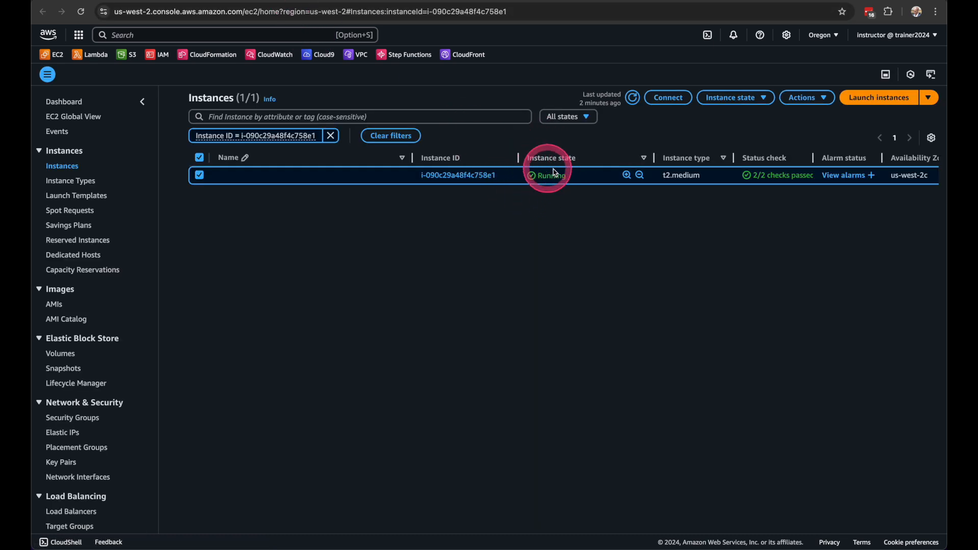
Refresh the WebServer instance in EC2 until the update is applied, check its instance type and show its details
left_click(631, 97)
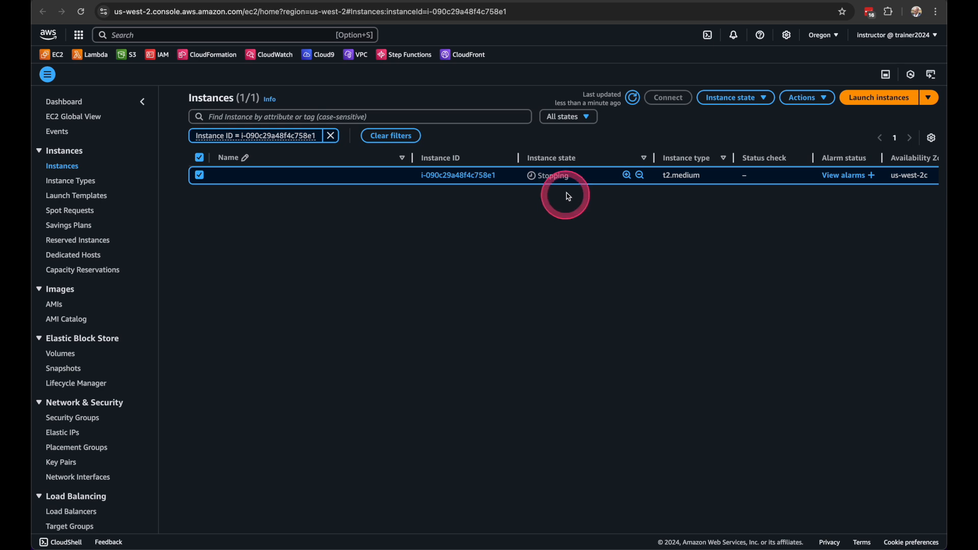
left_click(632, 98)
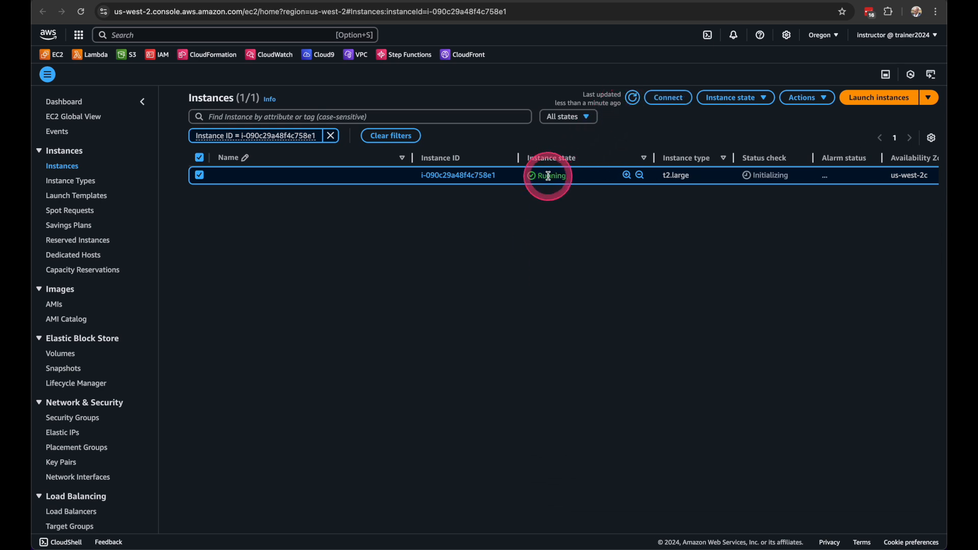
left_click_drag(691, 176, 663, 179)
left_click(666, 258)
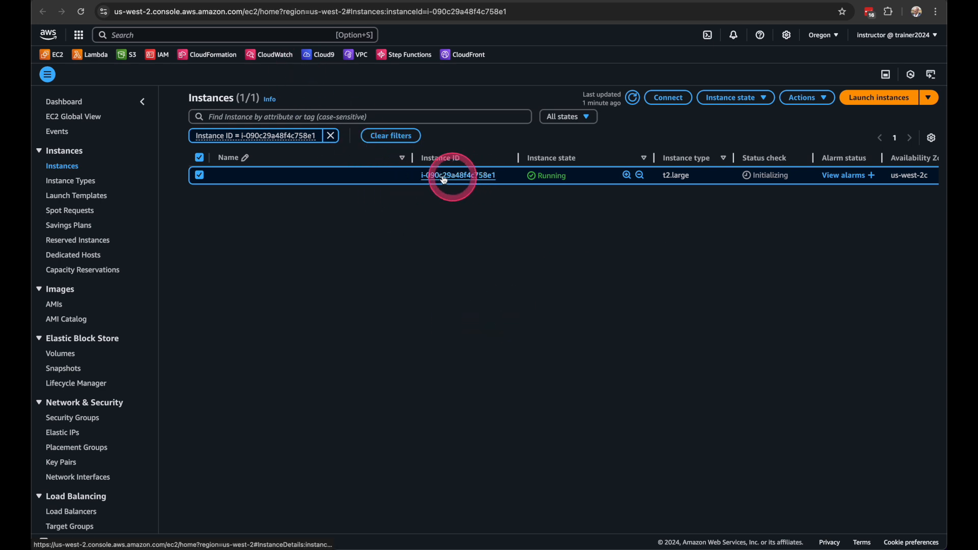
left_click(885, 75)
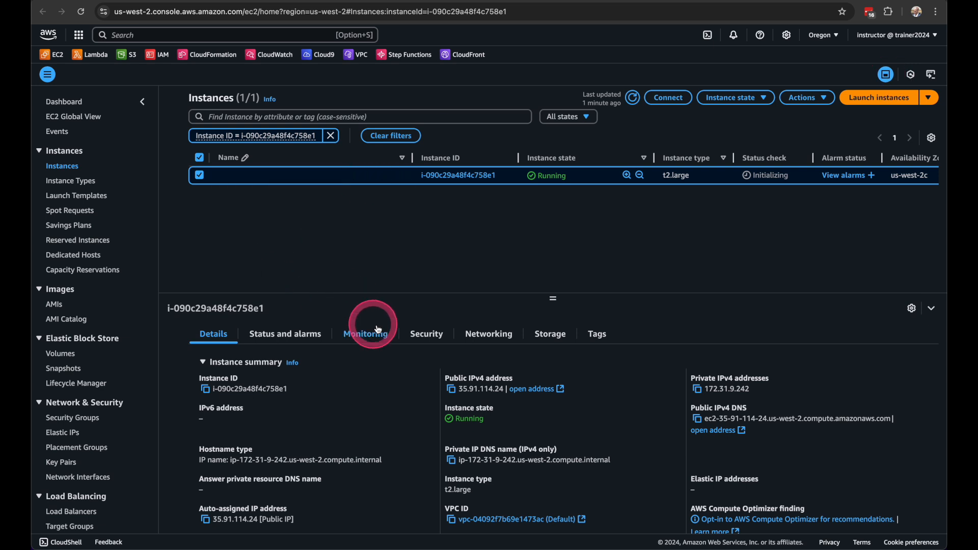
Open the WebServerSecurityGroup from the wordpress-01 resources, select it in EC2 and show its inbound rules
left_click(161, 1)
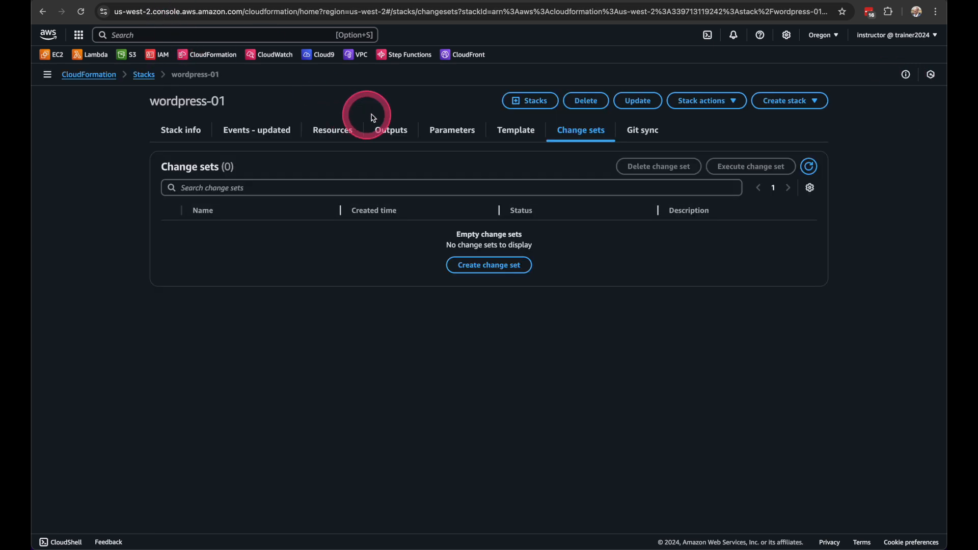
left_click(330, 134)
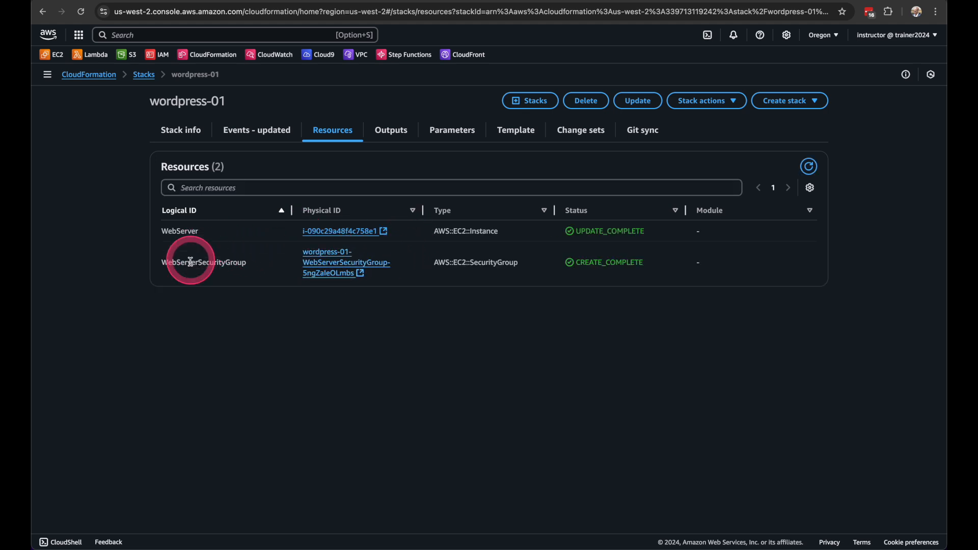
left_click(364, 273)
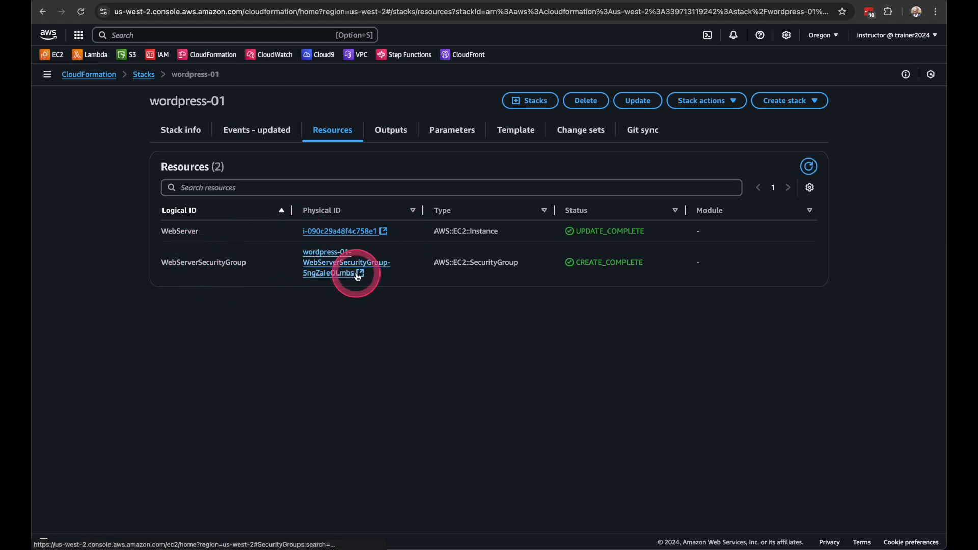
left_click(354, 0)
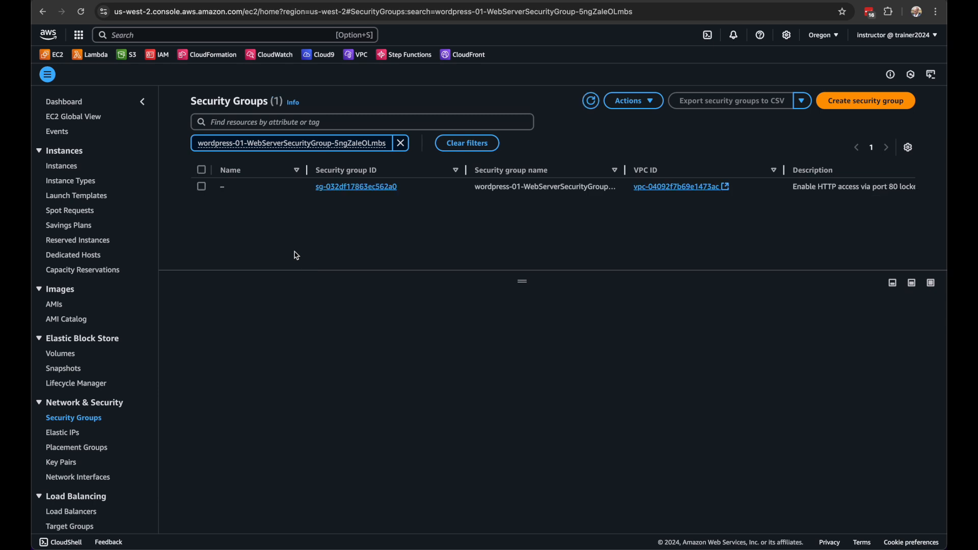
left_click(202, 187)
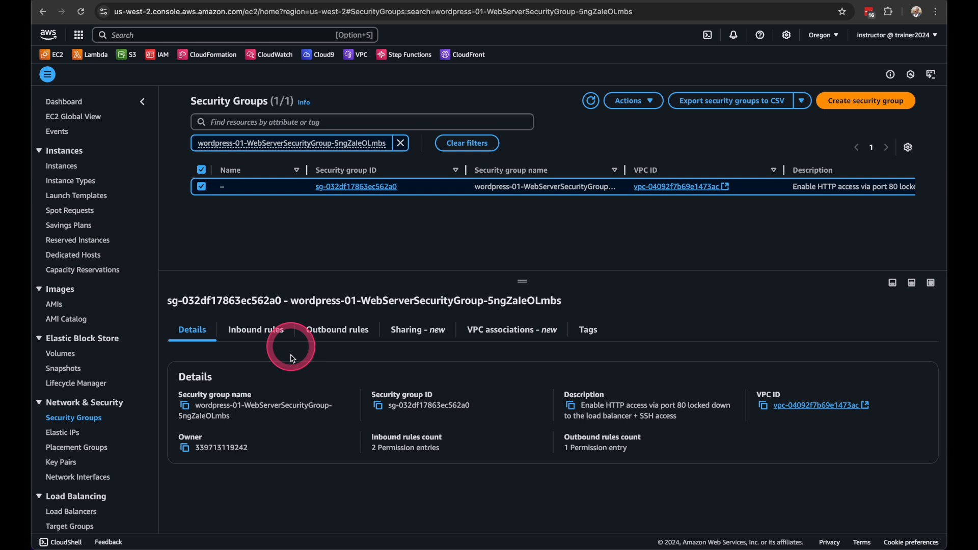
left_click(266, 332)
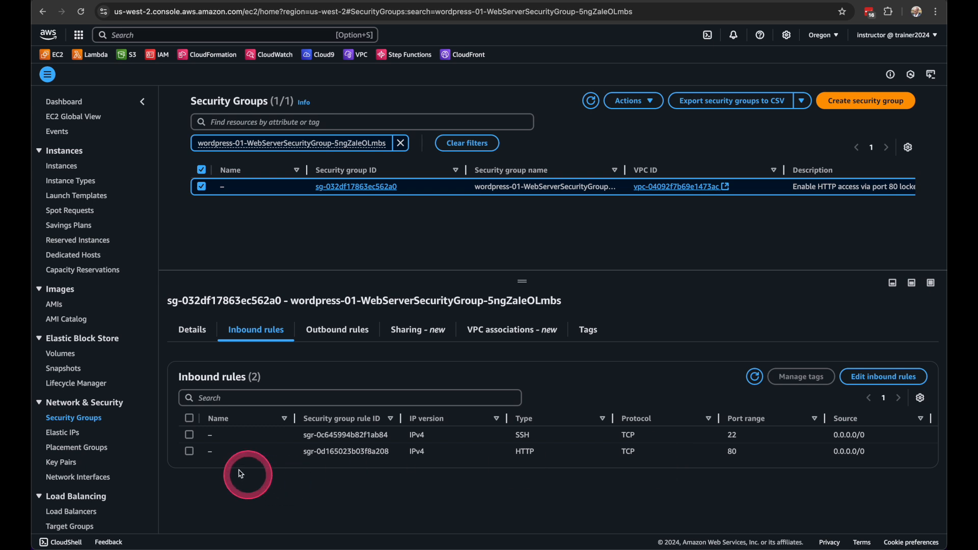
Delete the HTTP port 80 inbound rule from the WebServerSecurityGroup and save the rules
left_click(189, 450)
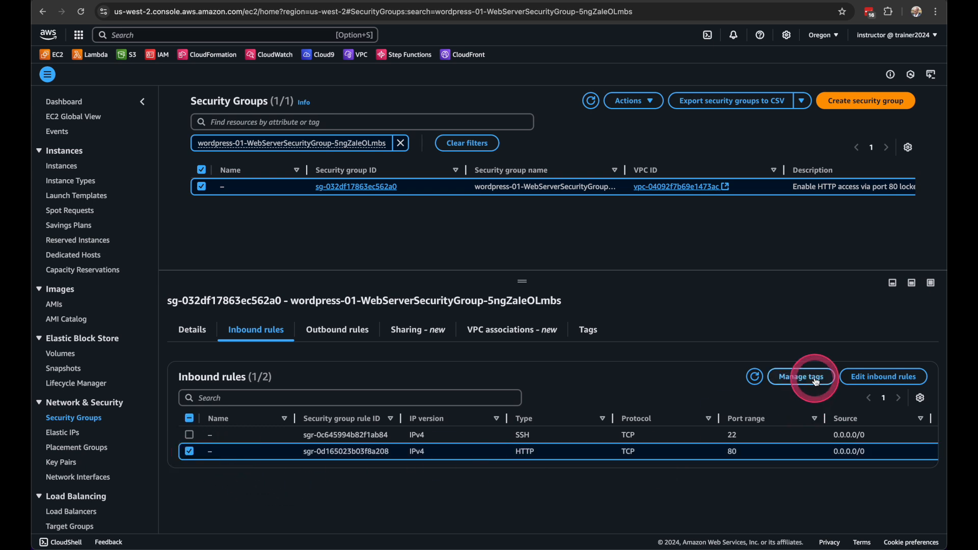
left_click(870, 379)
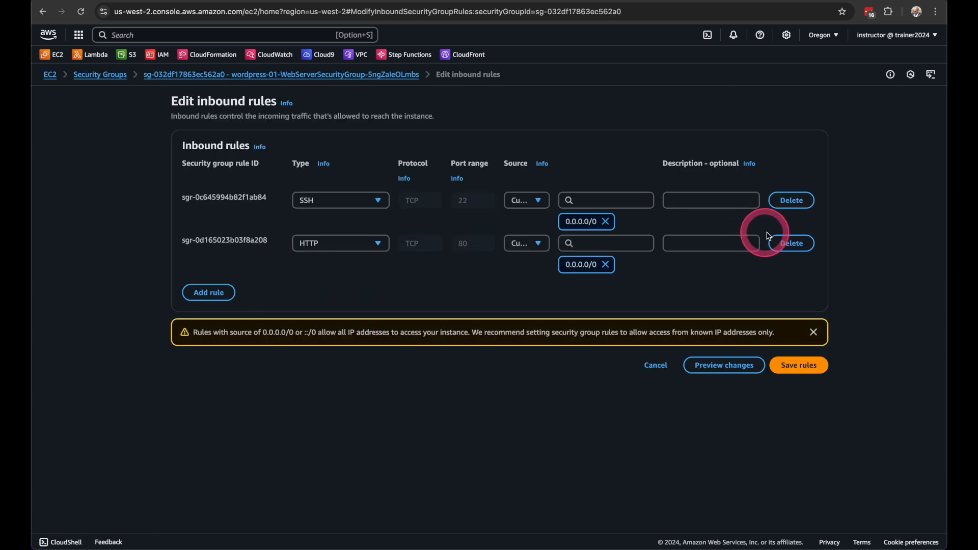
left_click(787, 243)
left_click(786, 321)
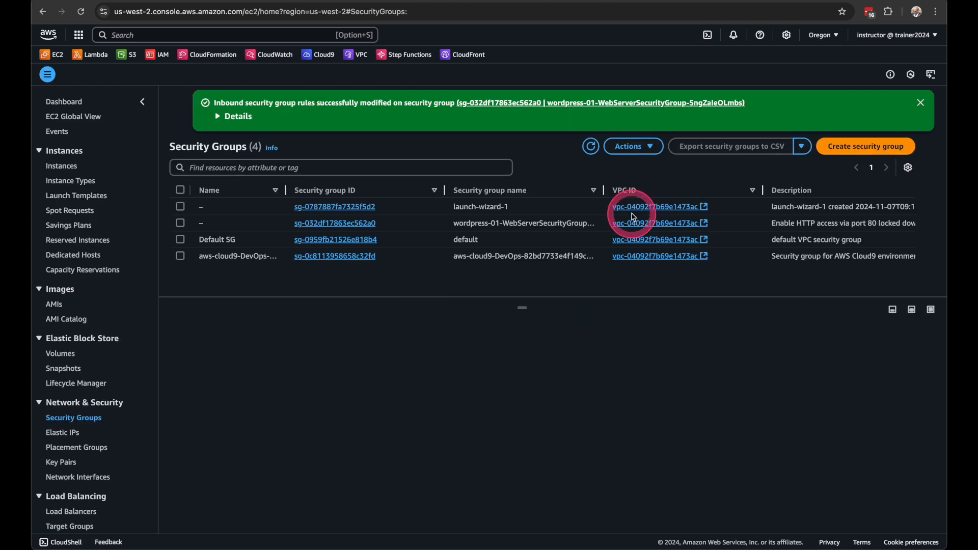
left_click(921, 103)
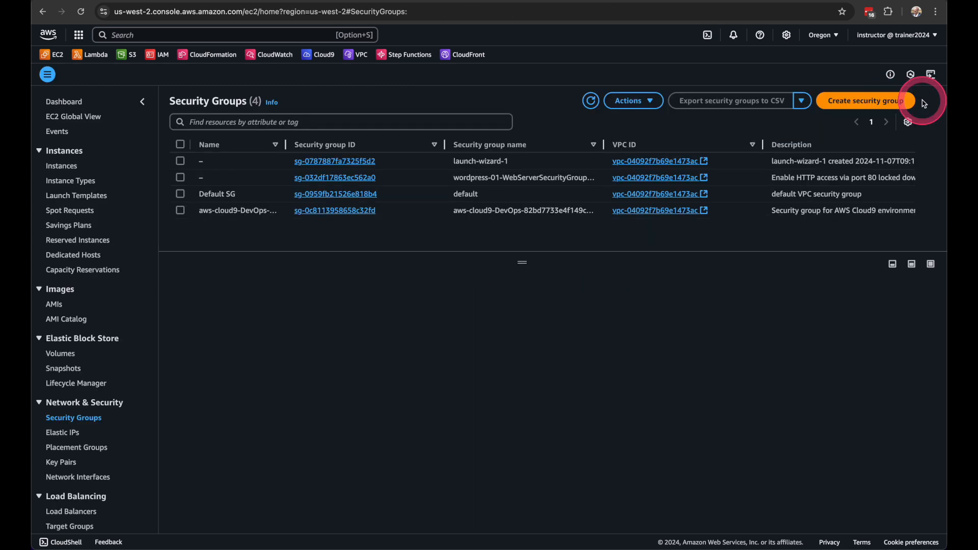
Return to the wordpress-01 stack in CloudFormation and start drift detection on it
left_click(149, 0)
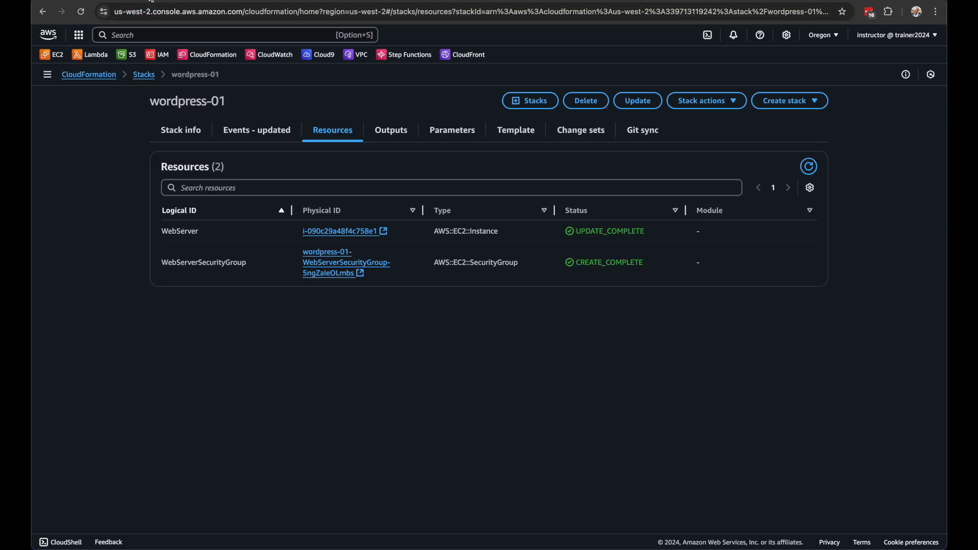
left_click(721, 105)
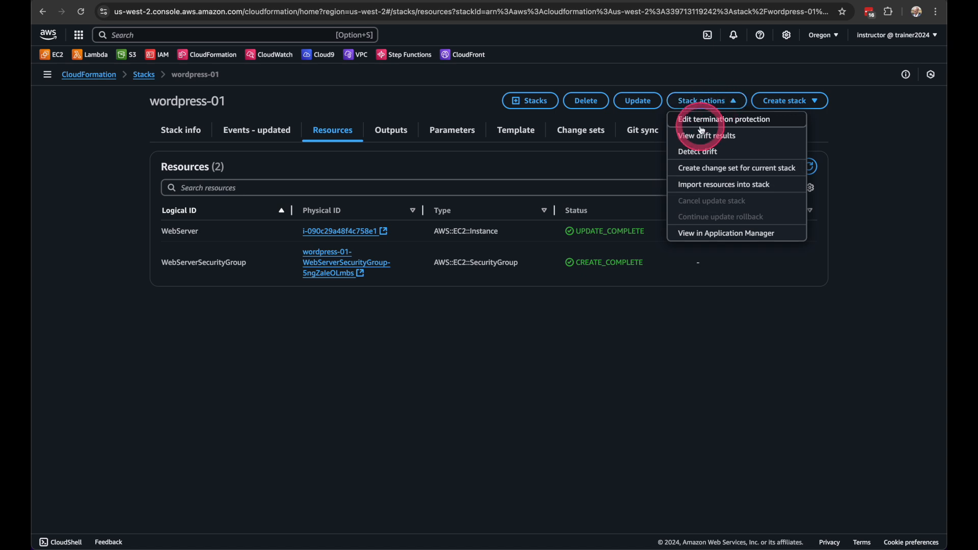
left_click(707, 151)
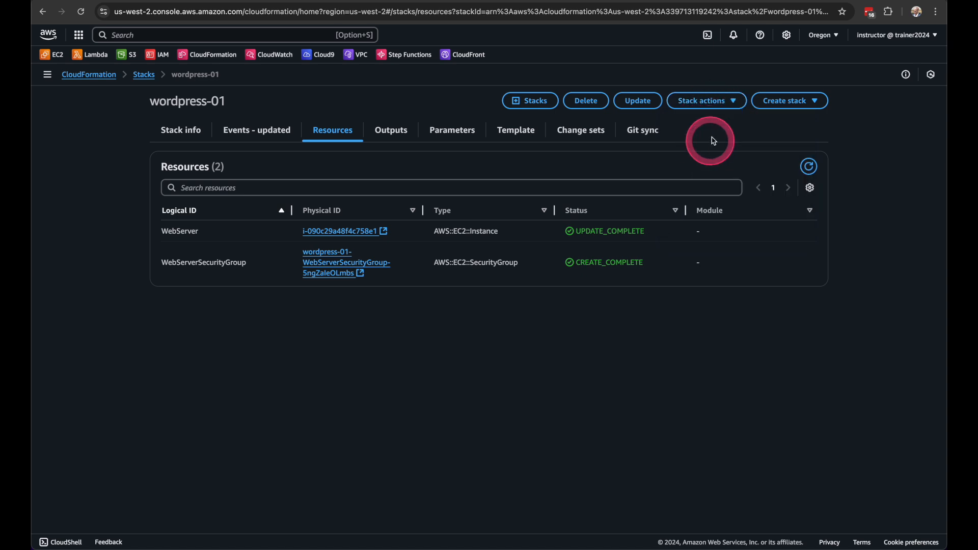
Open the Drifts page of wordpress-01 and check the drift status of its resources
left_click(50, 74)
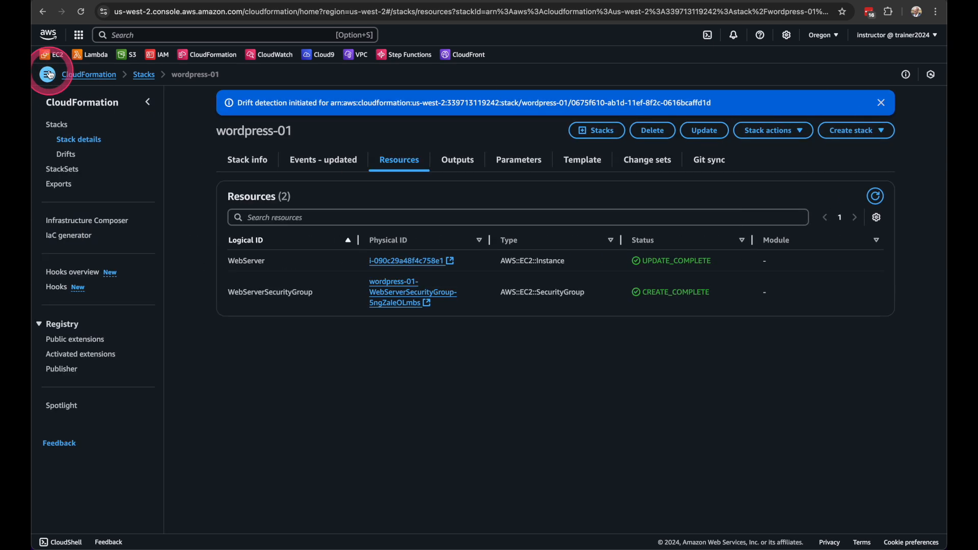
left_click(66, 155)
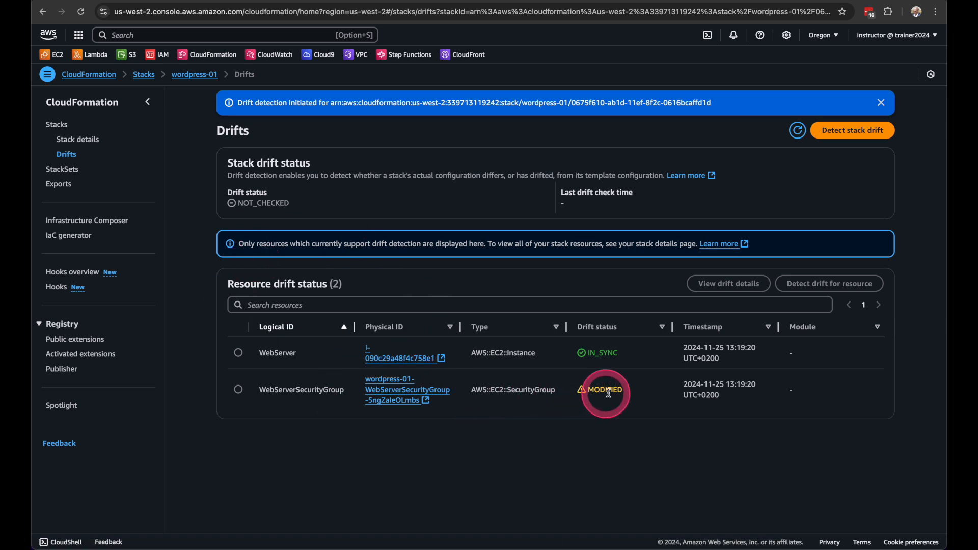
left_click_drag(632, 393, 330, 385)
left_click(383, 451)
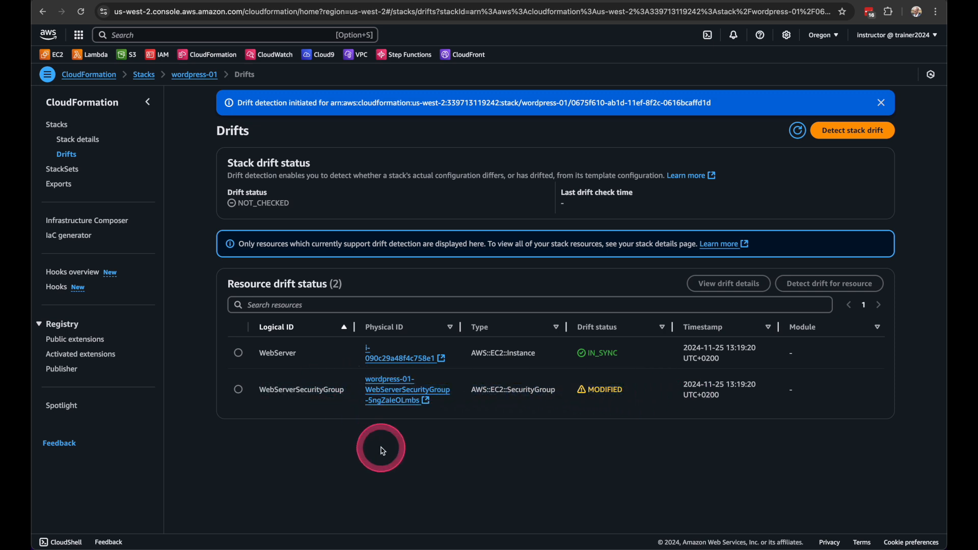
View the drift details of WebServerSecurityGroup and compare its expected and actual ingress rules
left_click(238, 389)
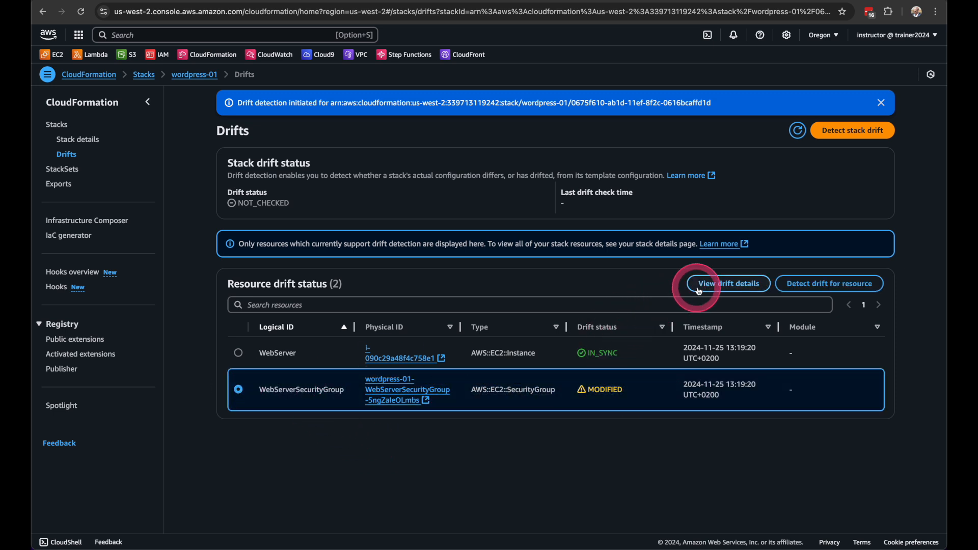
left_click(709, 289)
scroll(530, 304, "down", 3)
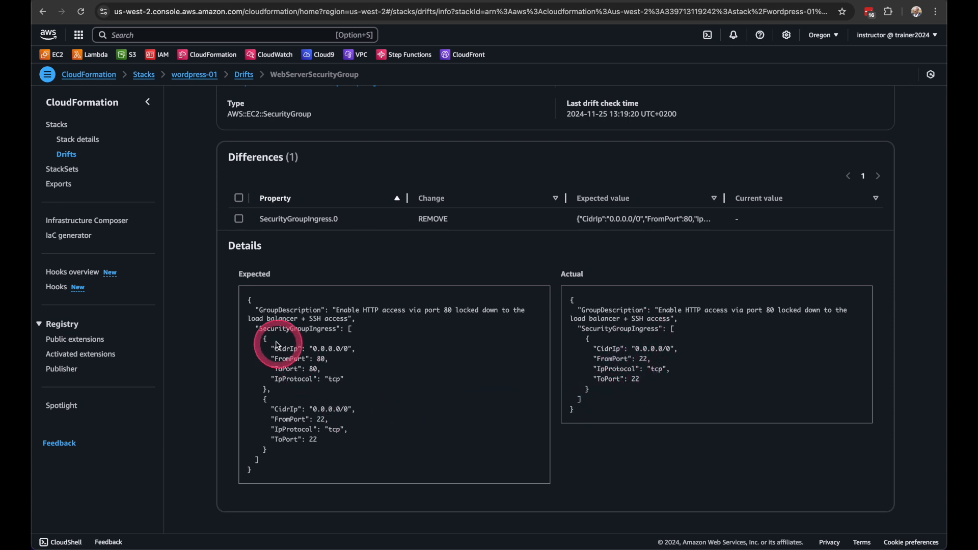
left_click_drag(263, 337, 301, 392)
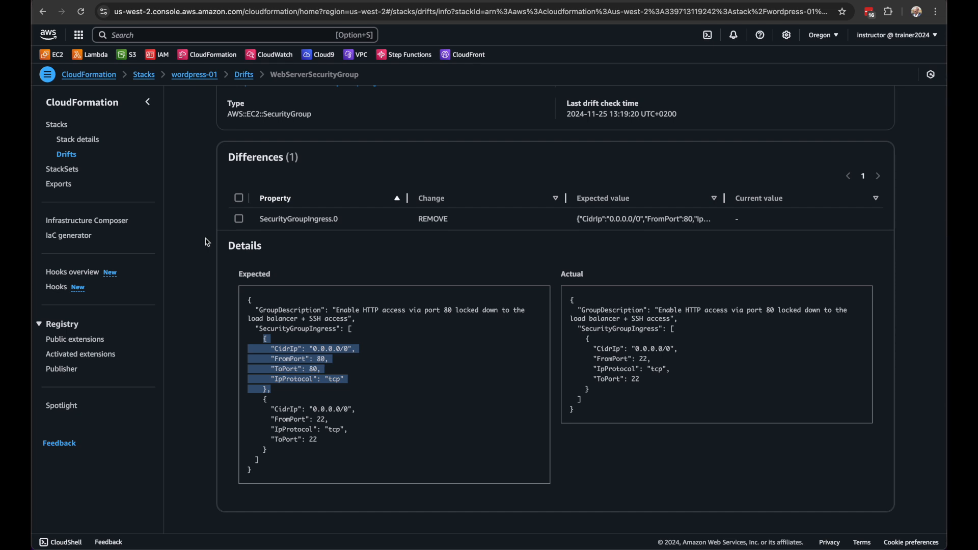
left_click(257, 246)
Return to the wordpress-01 stack, delete it and confirm the permanent deletion of its resources
left_click(244, 75)
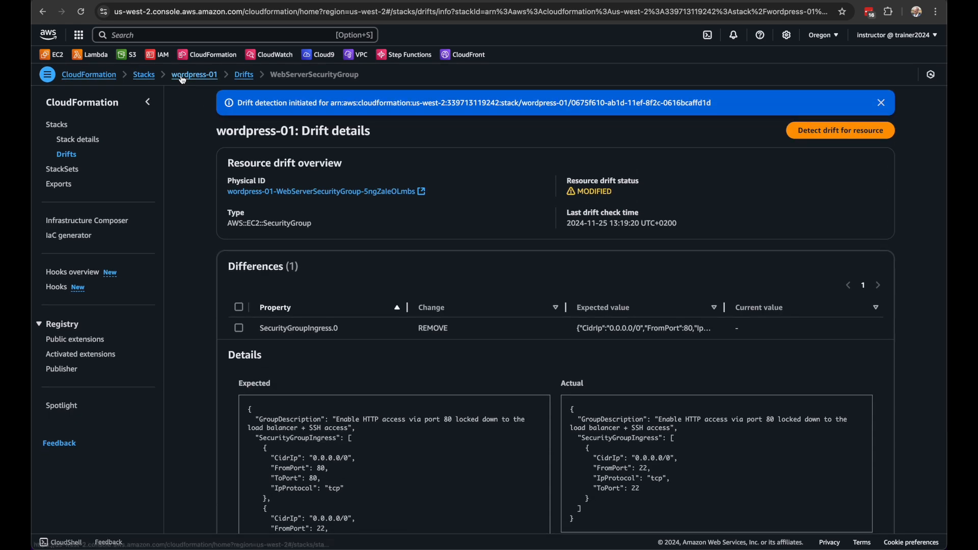
left_click(195, 75)
left_click(653, 132)
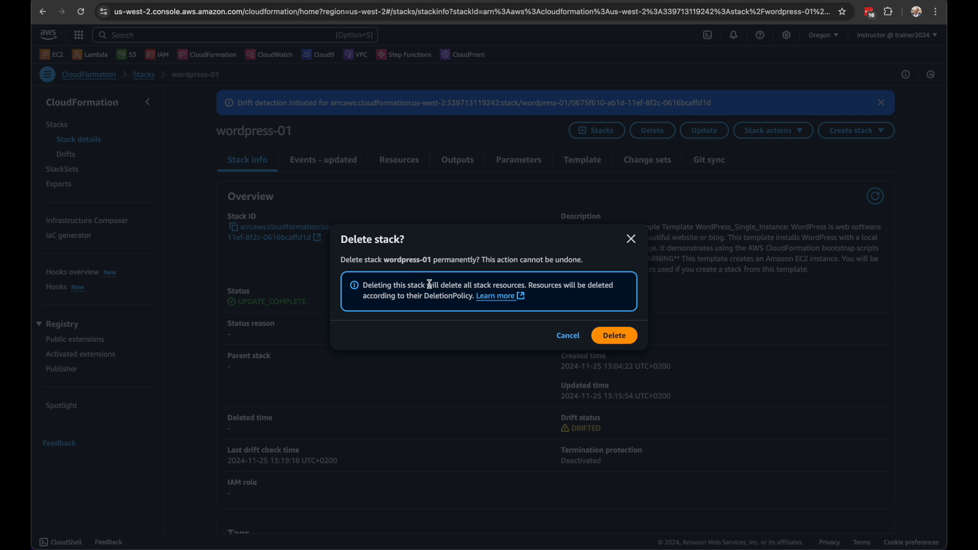
left_click_drag(430, 284, 529, 285)
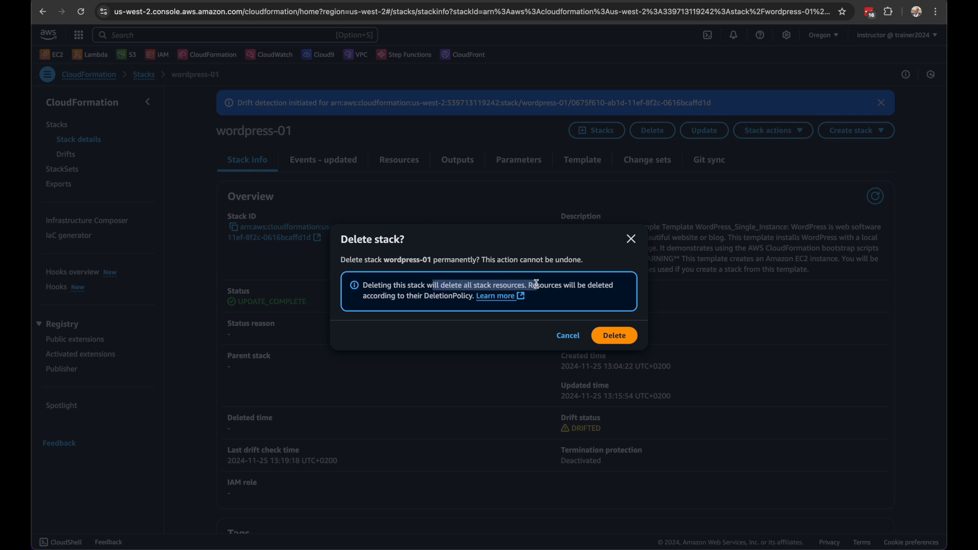
left_click(613, 336)
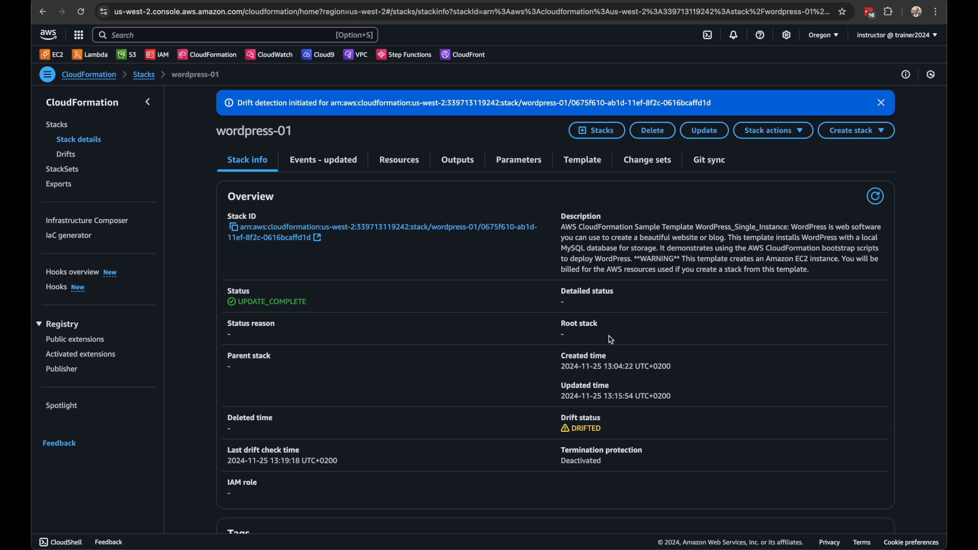